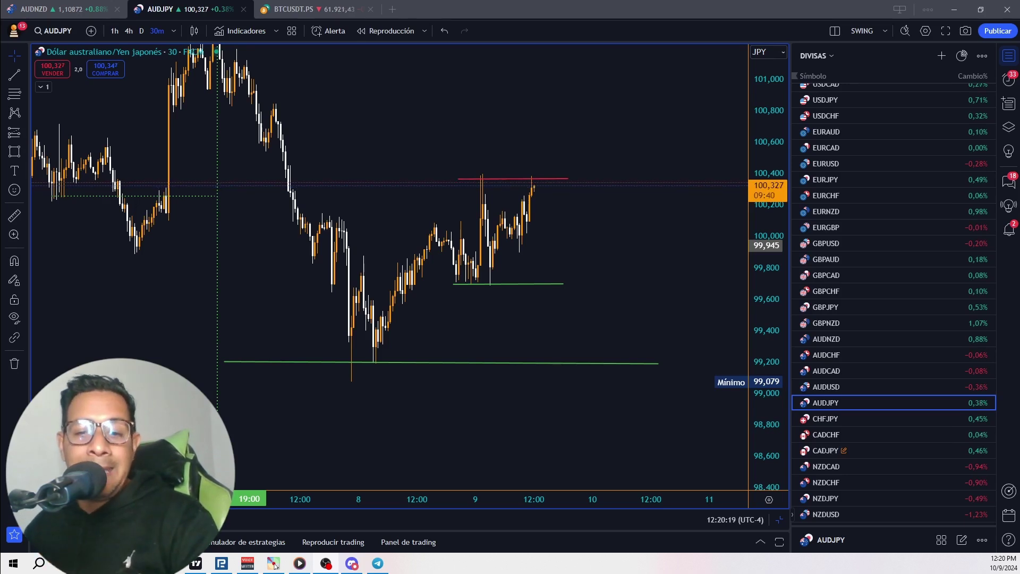
Switch from the TradingView AUDJPY chart to the ECONOMIA DIGITAL OFICIAL Telegram channel
key("alt+Tab")
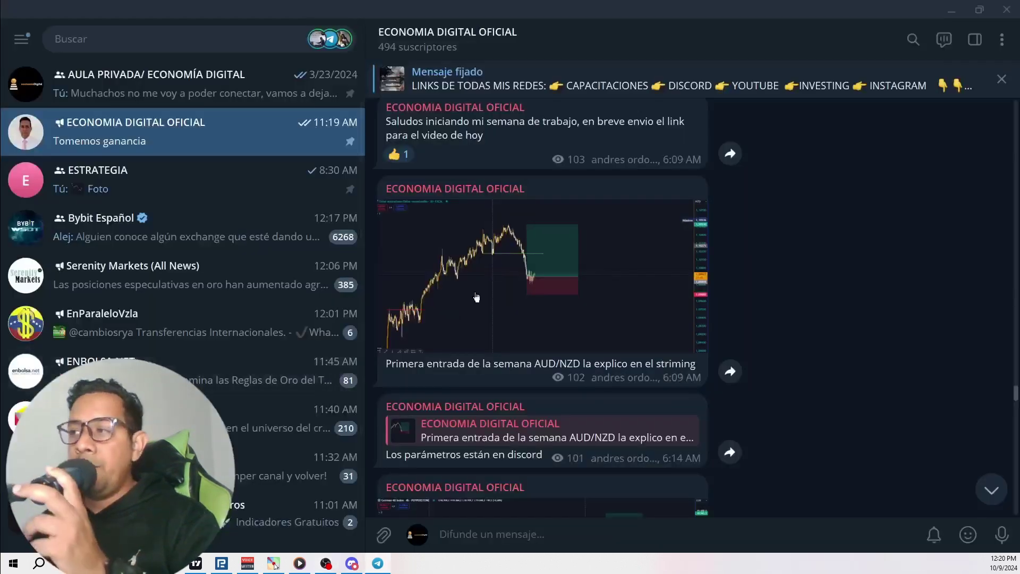
View the posted AUD/NZD entry chart image full size, then return to the TradingView AUDJPY chart
left_click(527, 302)
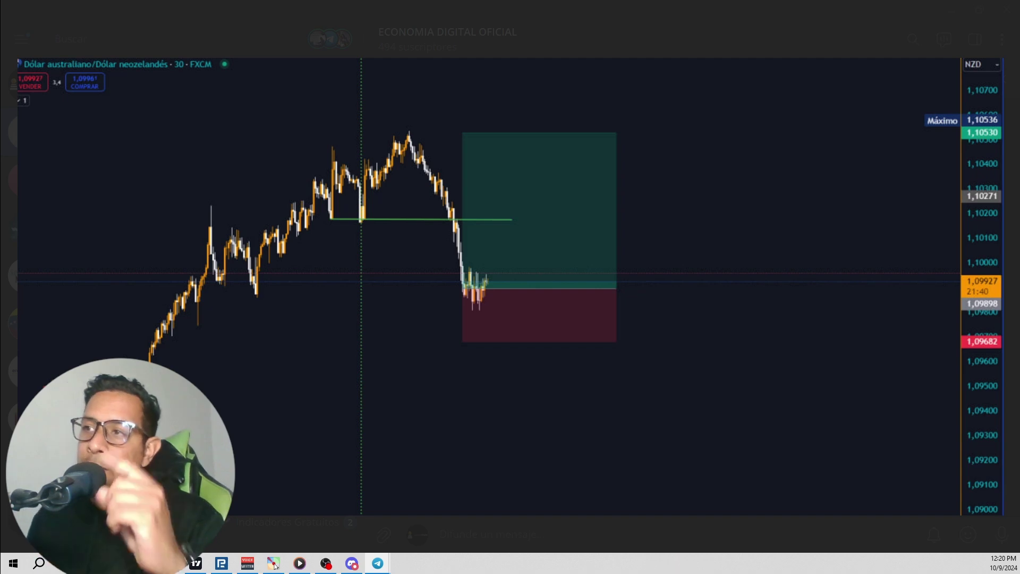
left_click(626, 412)
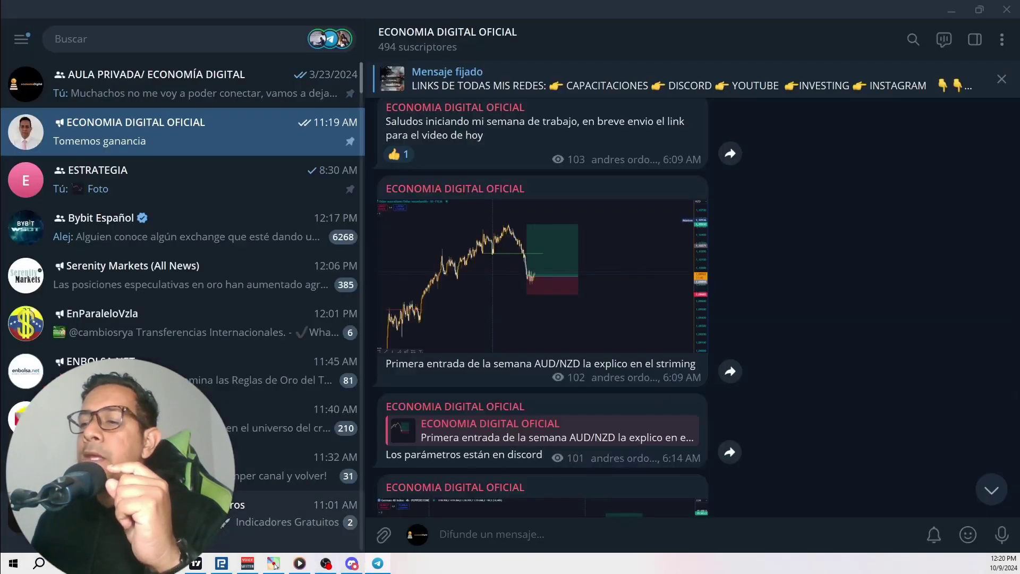
key("alt+Tab")
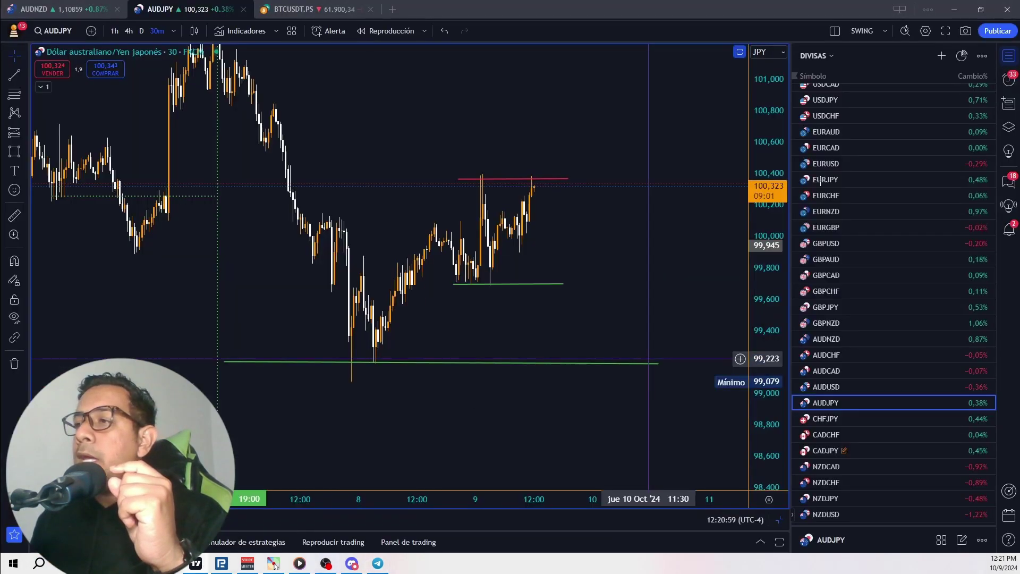
Switch the chart to AUDNZD, toggling the two-chart layout back to a single chart
scroll(835, 211, "up", 3)
scroll(836, 273, "down", 2)
scroll(840, 333, "down", 1)
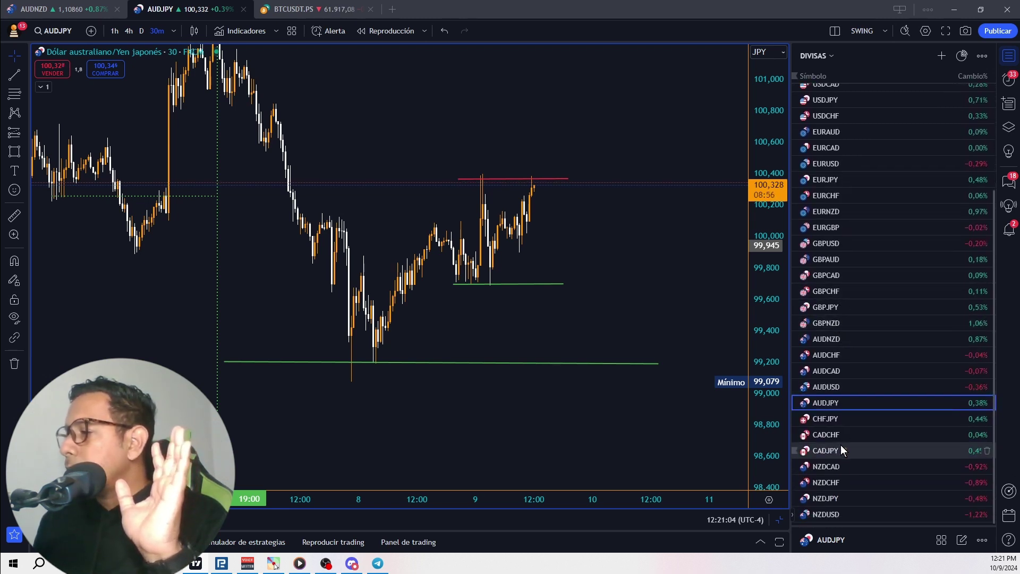
left_click(840, 339)
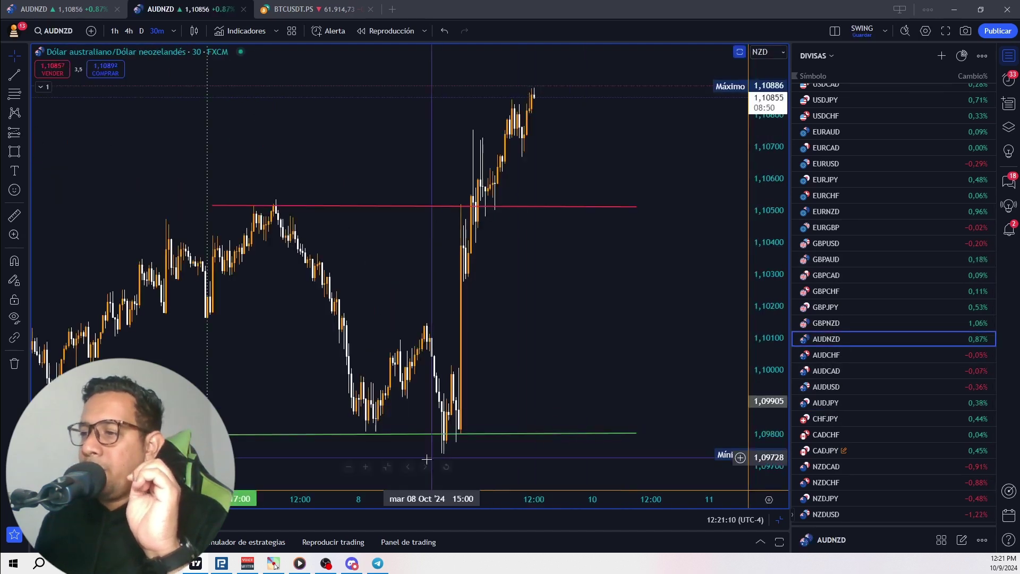
key("alt+Return")
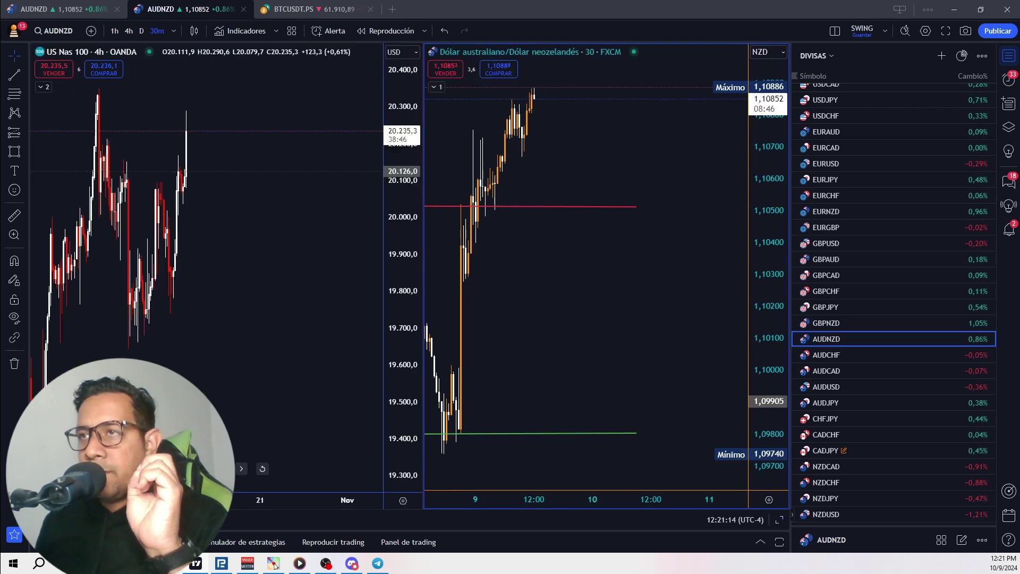
key("alt+Return")
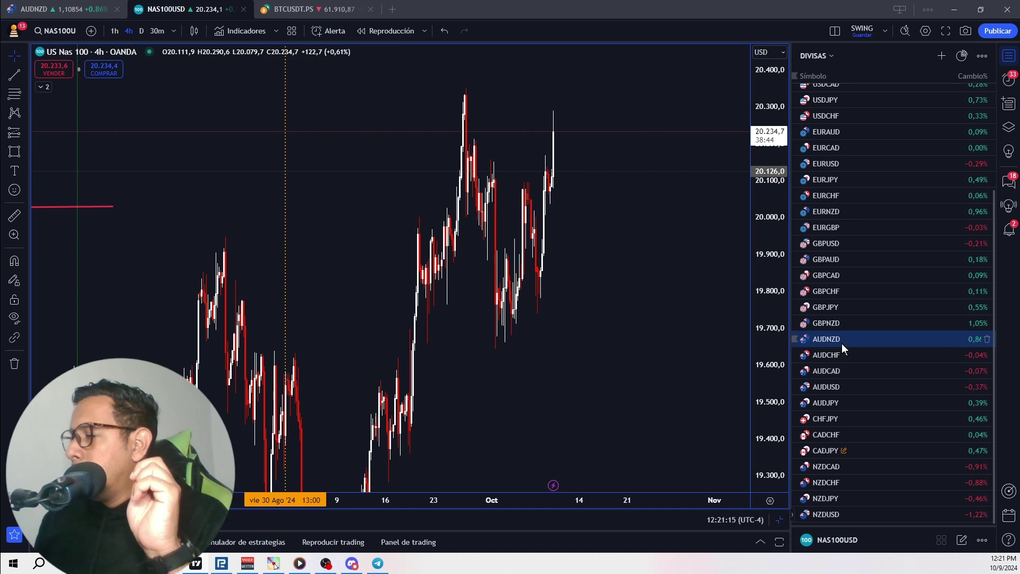
left_click(842, 343)
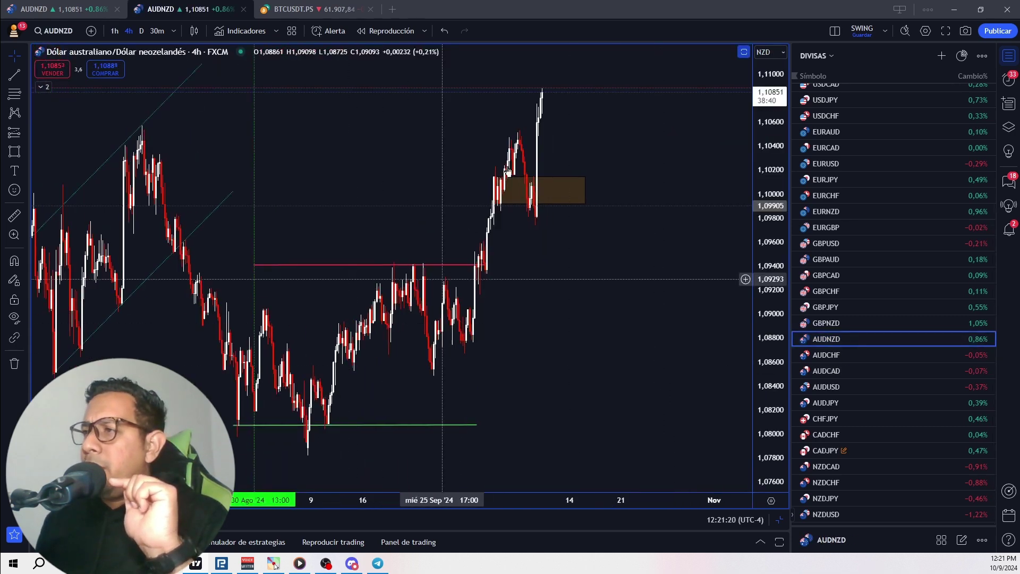
Zoom and pan the AUDNZD 4-hour chart onto its latest candles and dock TradingView left
scroll(616, 348, "up", 1)
scroll(613, 355, "up", 1)
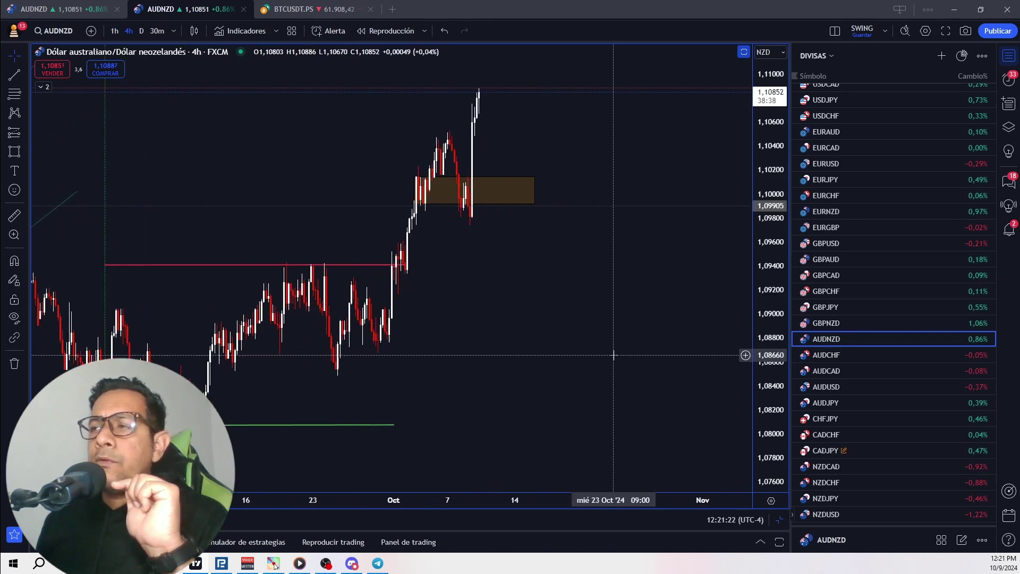
left_click_drag(538, 292, 629, 340)
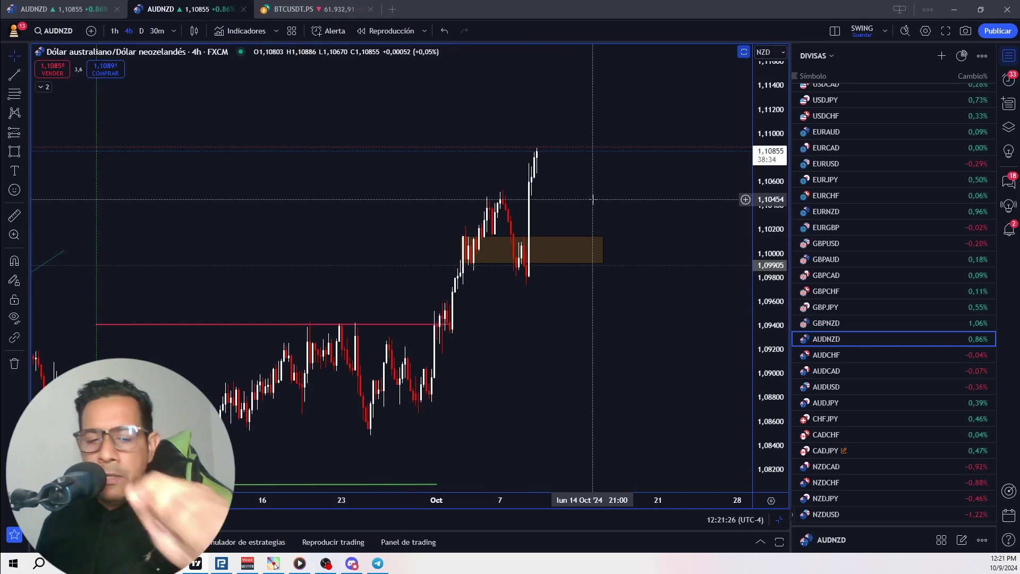
key("super+Left")
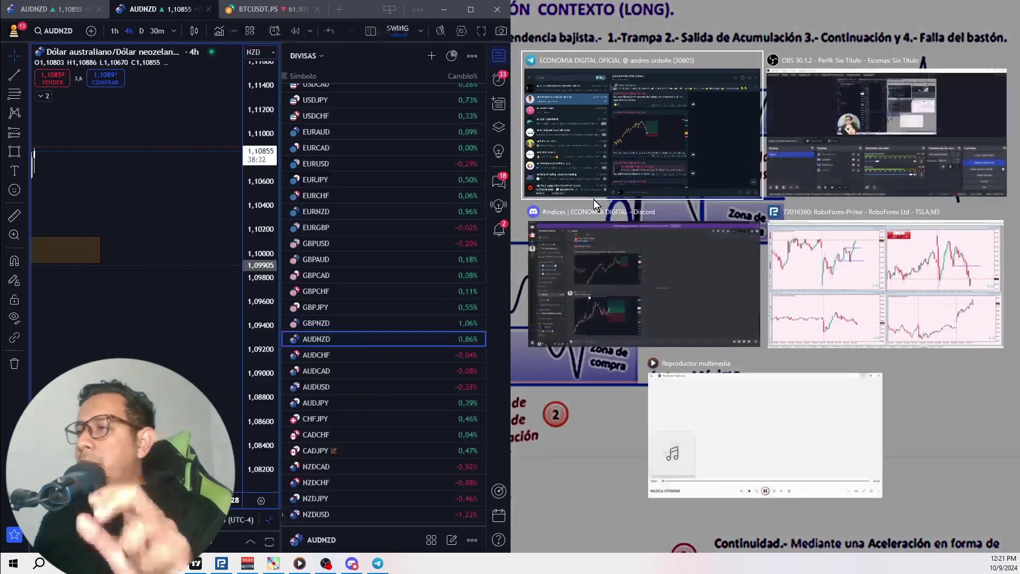
Snap Telegram to the right half and view its AUD/NZD signal chart image full size
left_click(617, 154)
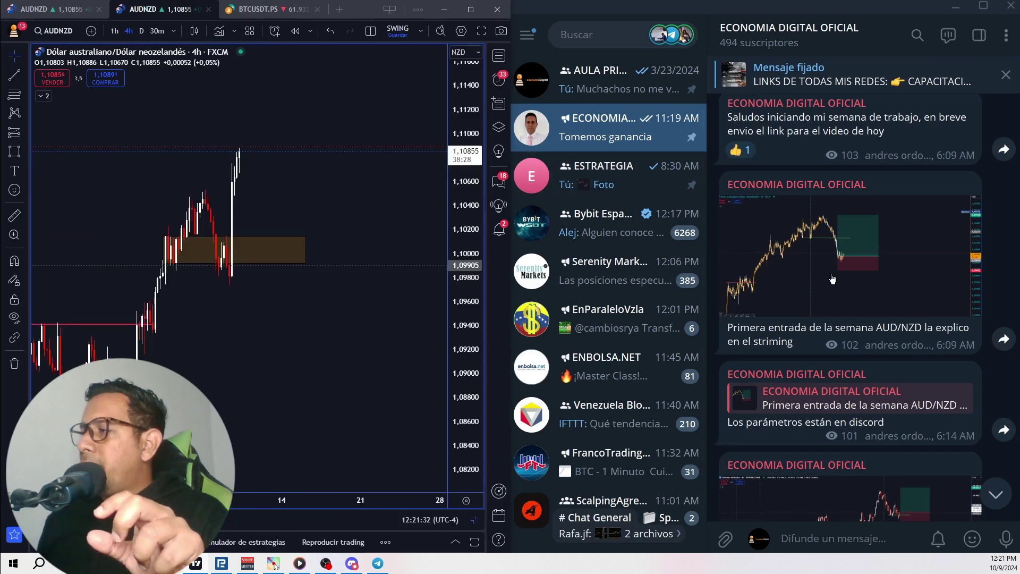
left_click(825, 296)
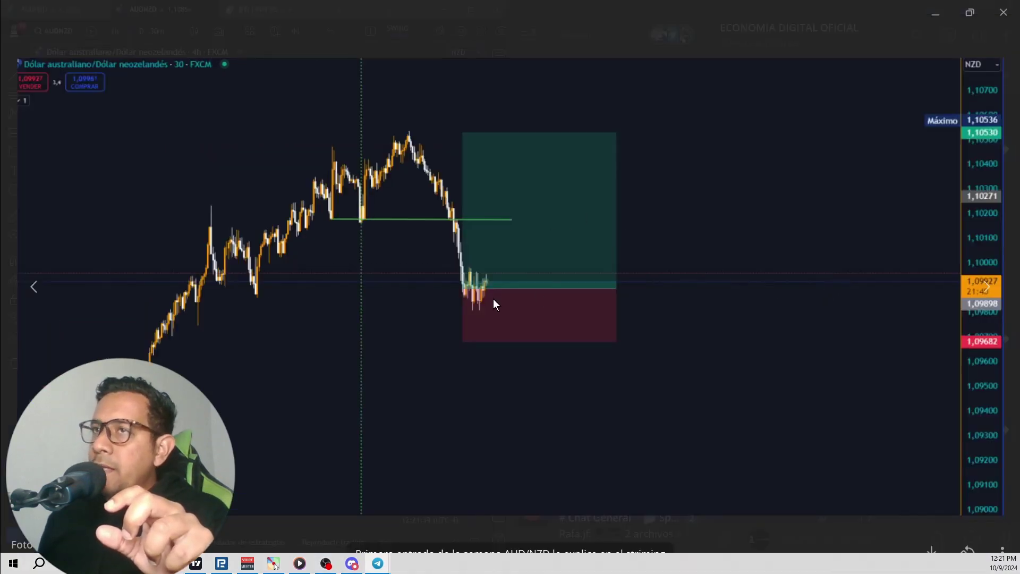
left_click(543, 307)
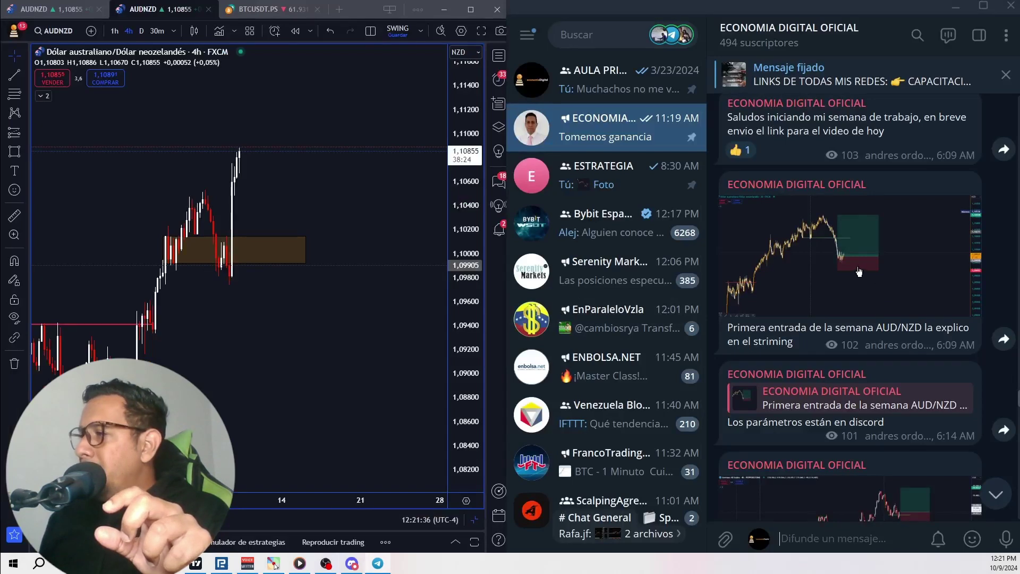
Show the 30-minute AUDNZD chart alone and maximize TradingView to full screen
left_click(224, 466)
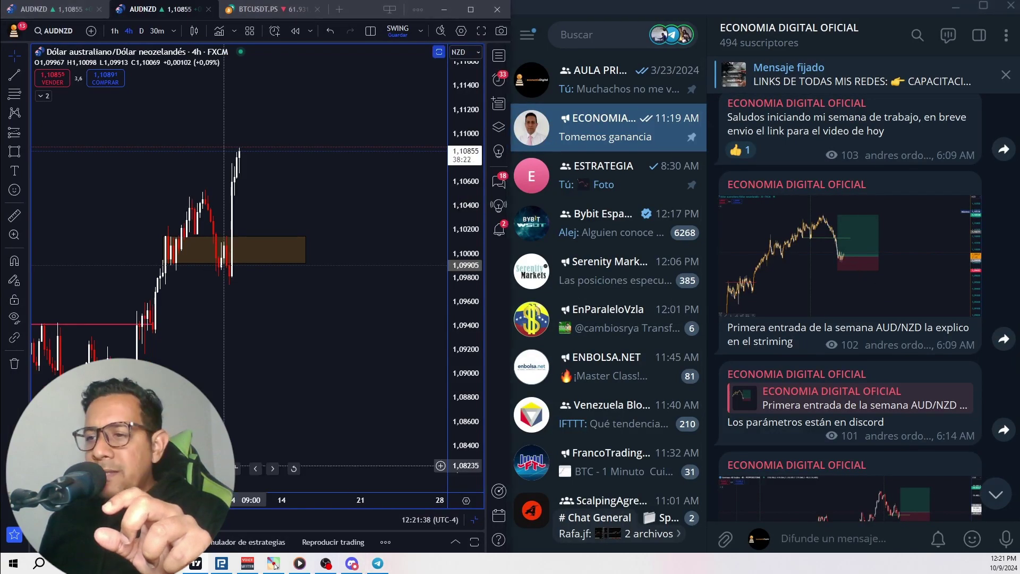
left_click(235, 469)
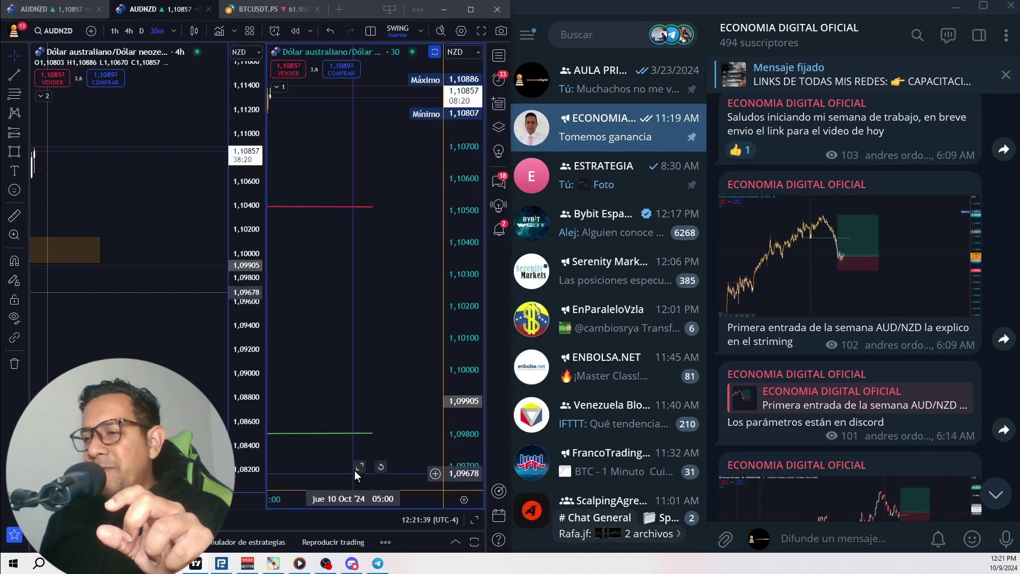
left_click(359, 466)
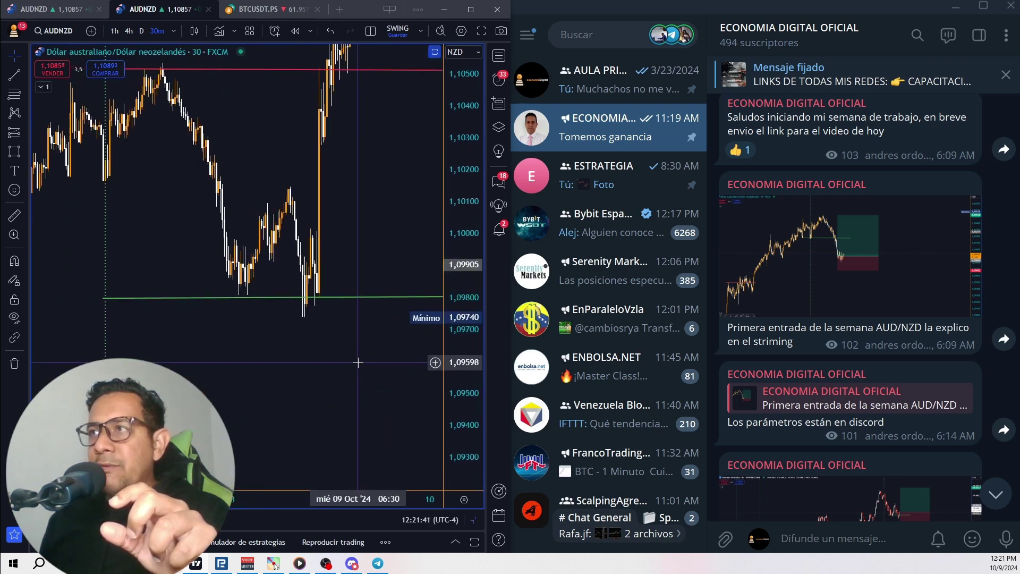
scroll(357, 362, "up", 2)
scroll(363, 367, "up", 2)
scroll(368, 372, "up", 2)
scroll(372, 376, "up", 2)
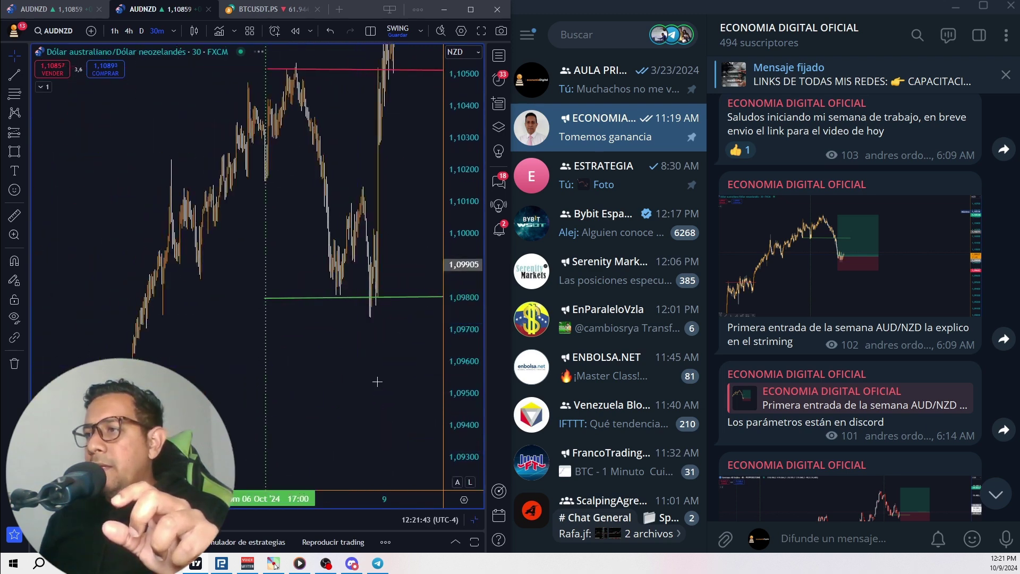
scroll(376, 372, "down", 2)
scroll(351, 375, "down", 2)
scroll(334, 380, "down", 2)
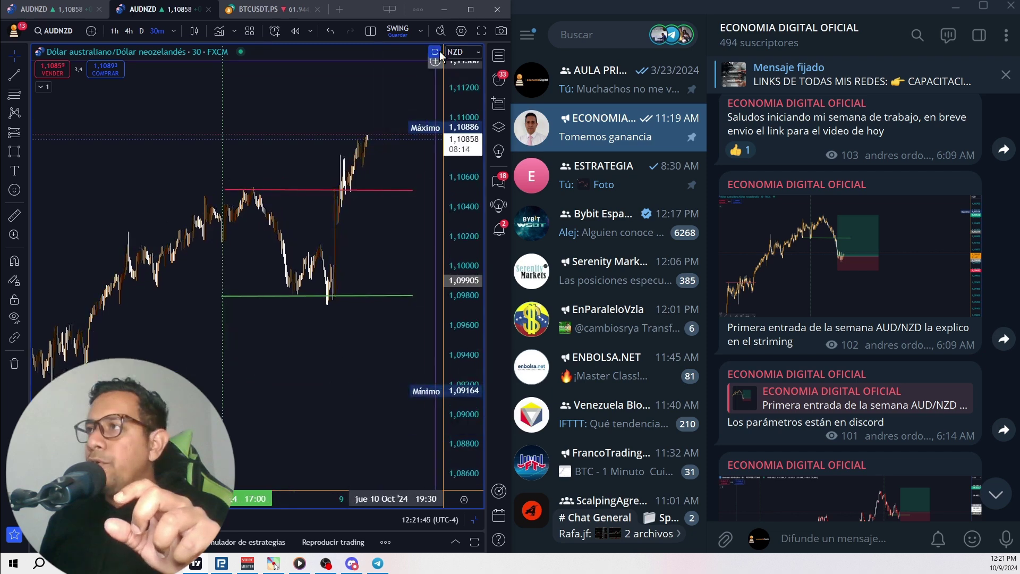
left_click(471, 10)
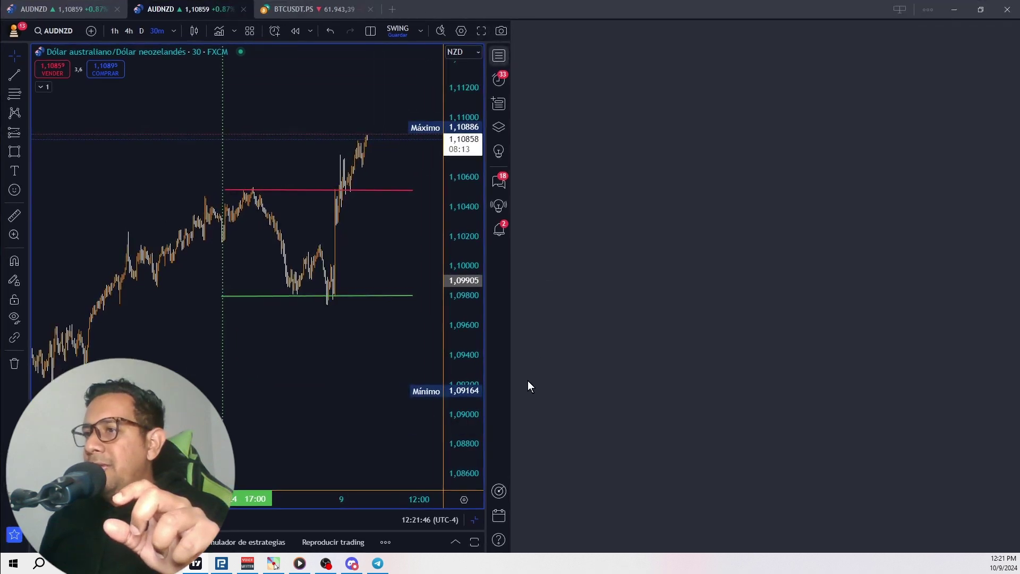
Measure the Oct 8–9 AUDNZD rally from swing low to recent high with the Ruler, then switch to Discord
scroll(612, 376, "up", 2)
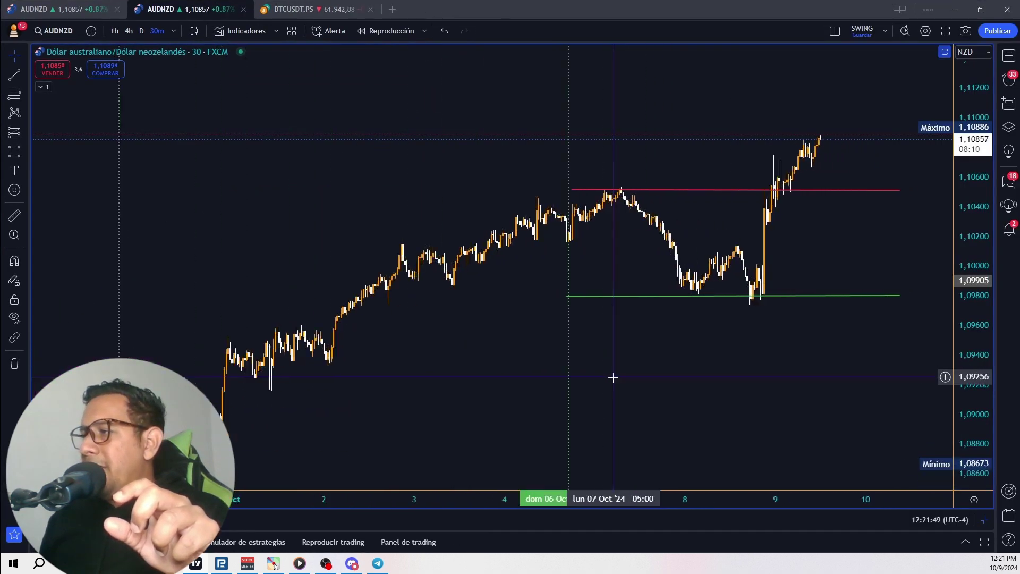
left_click_drag(628, 391, 449, 406)
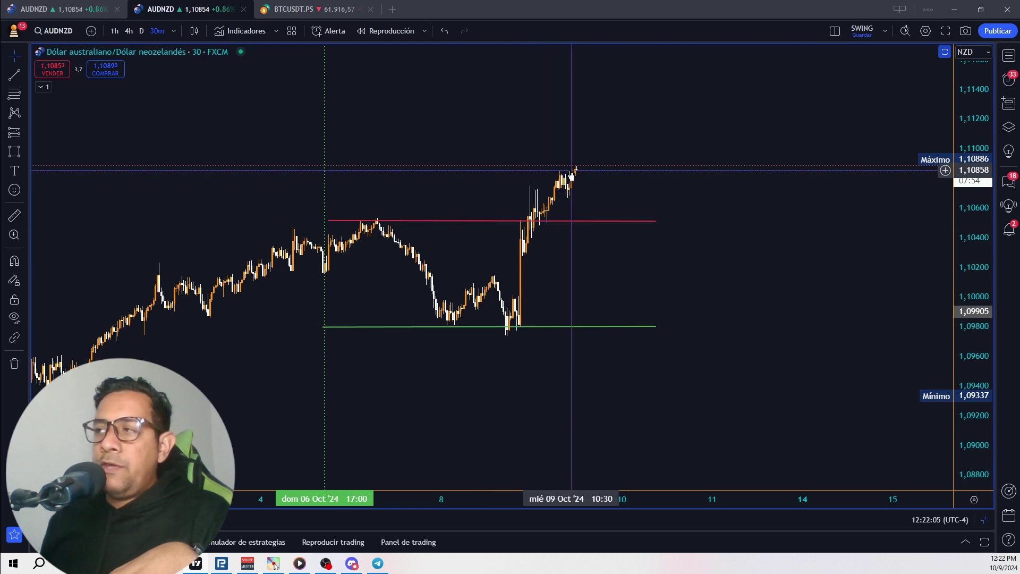
left_click(15, 216)
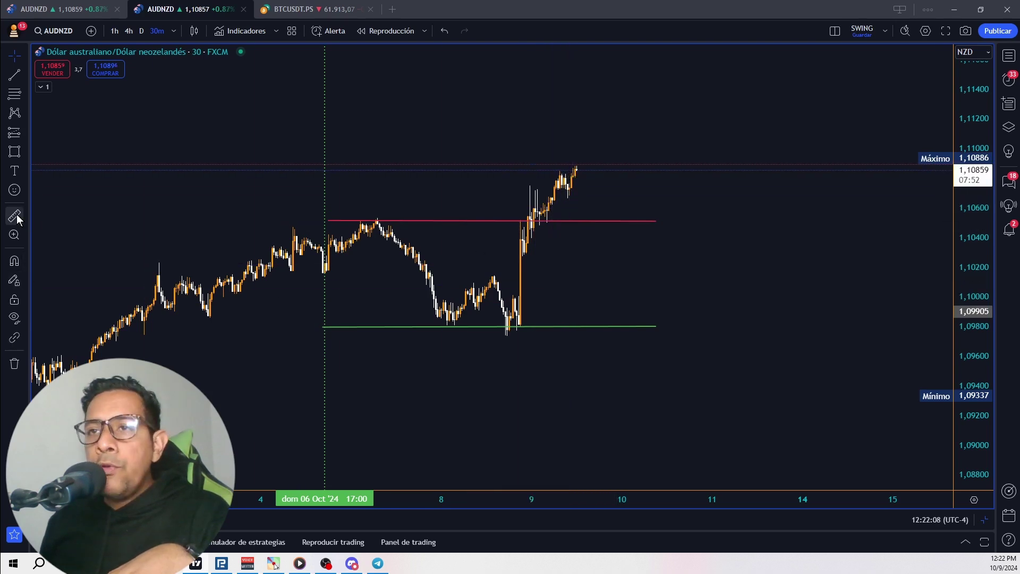
left_click(505, 322)
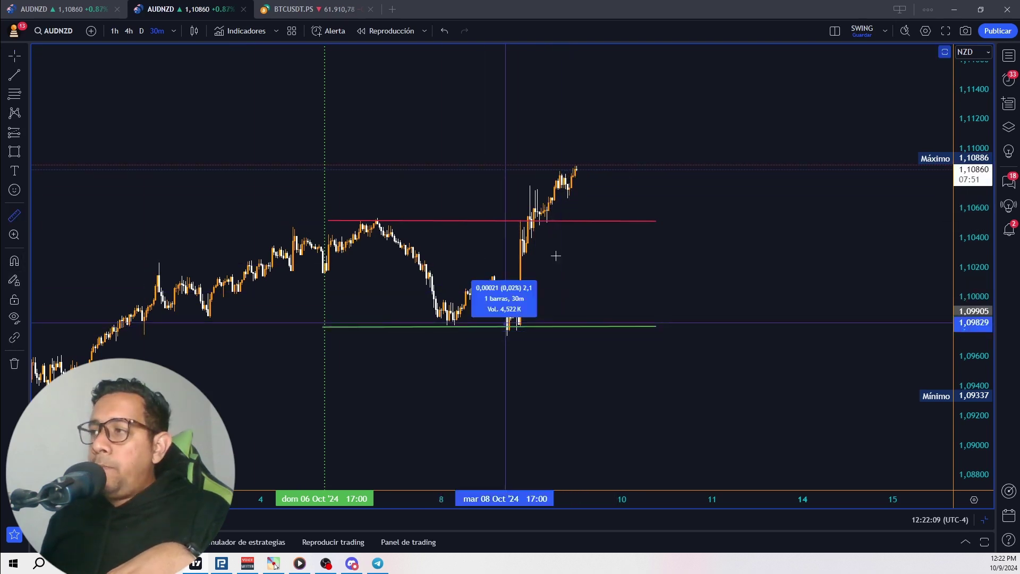
left_click(598, 168)
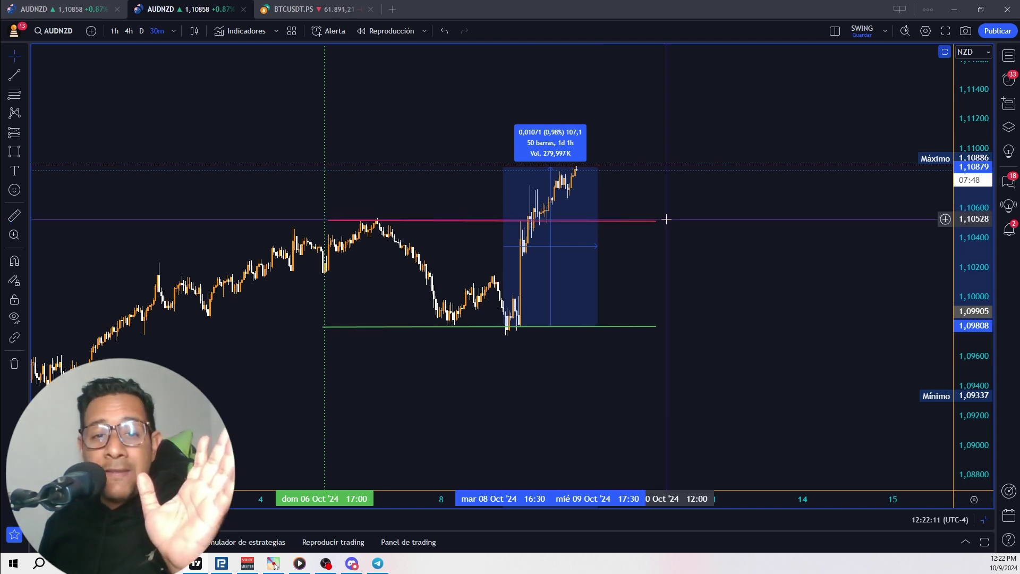
left_click(647, 269)
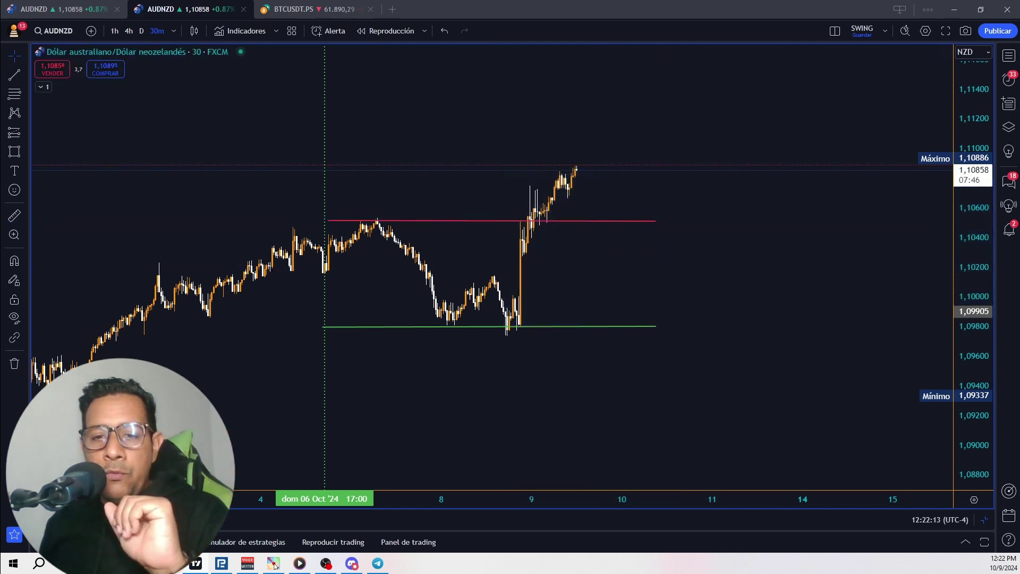
key("alt+Tab")
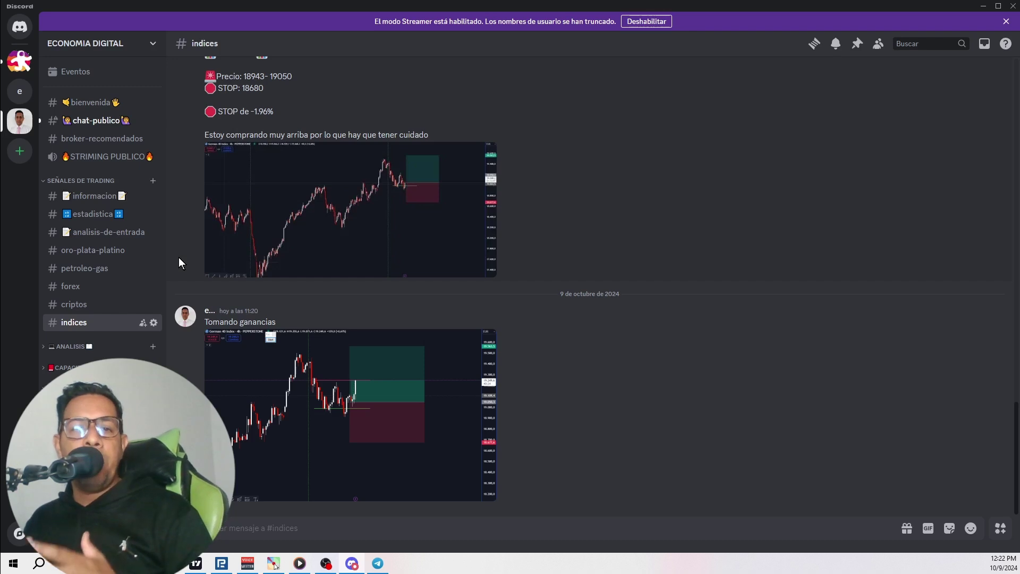
mouse_move(70, 286)
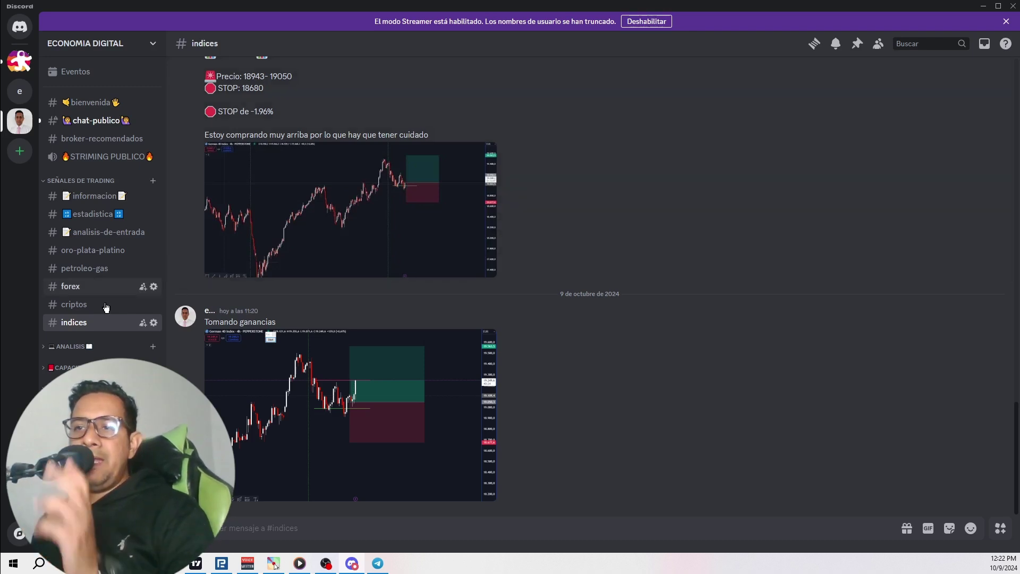
Browse the forex, oro-plata-platino and petroleo-gas channels, ending on the GBP/CAD sell signal in #forex
left_click(77, 289)
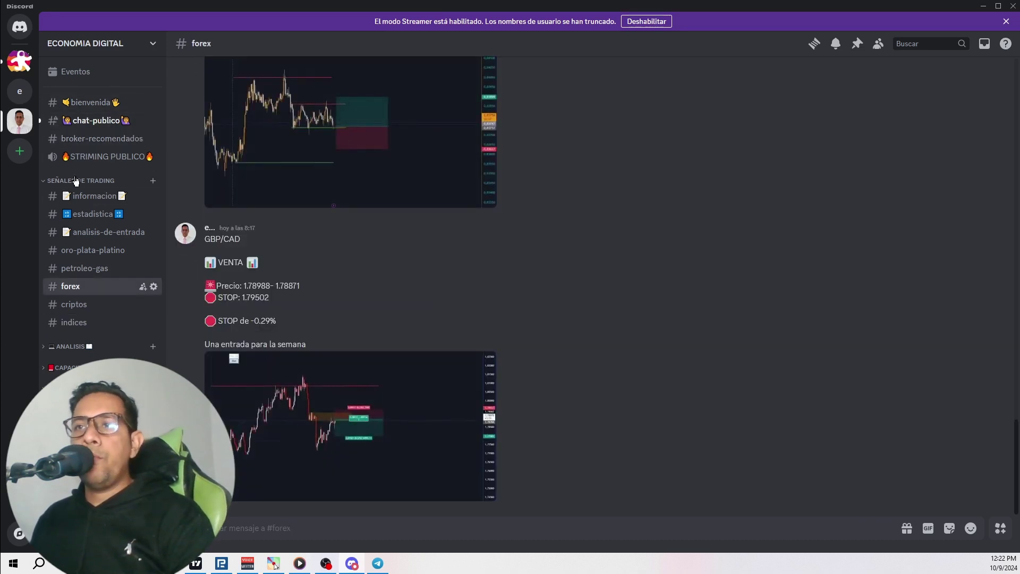
left_click(46, 183)
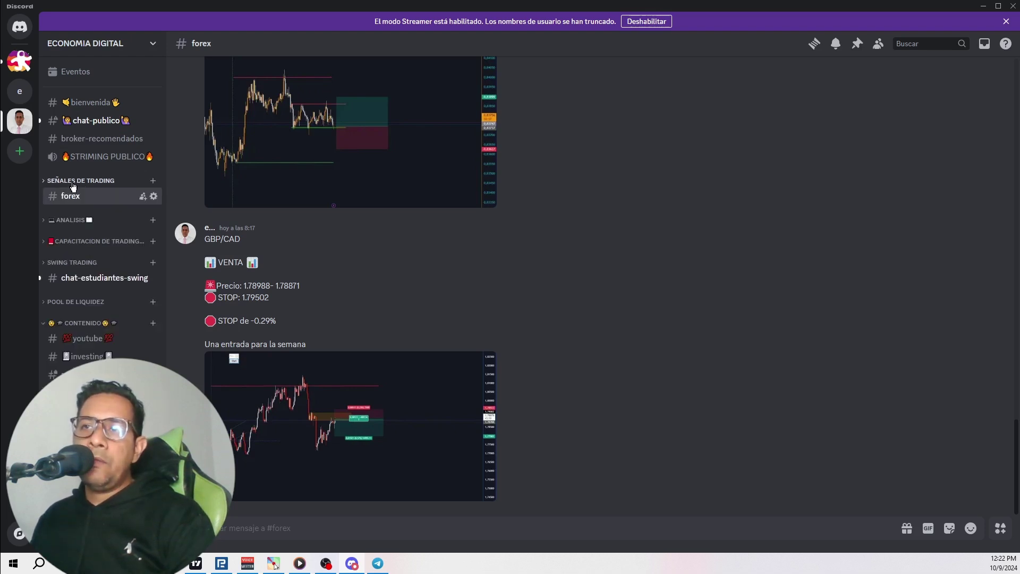
left_click(46, 184)
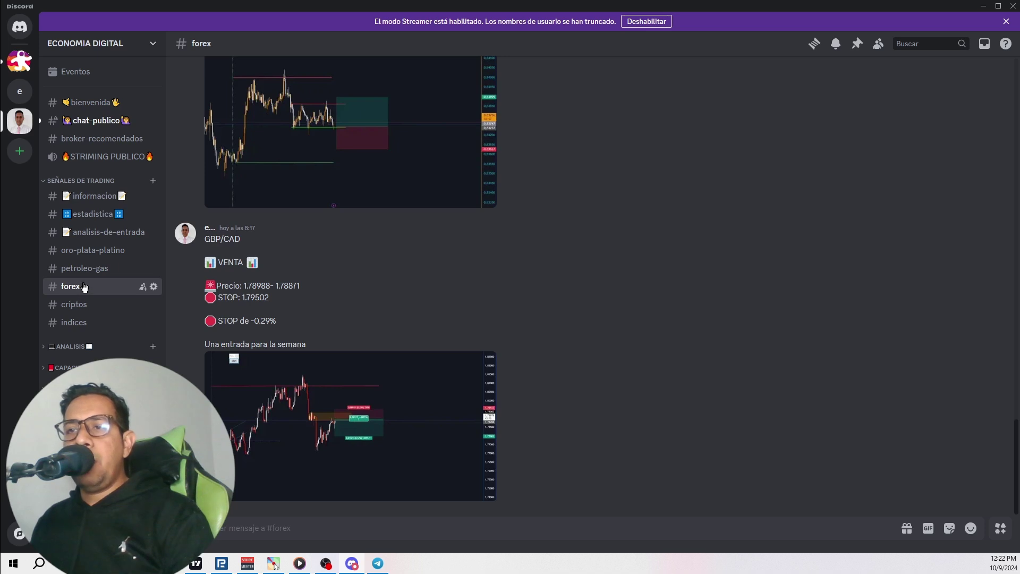
left_click(93, 257)
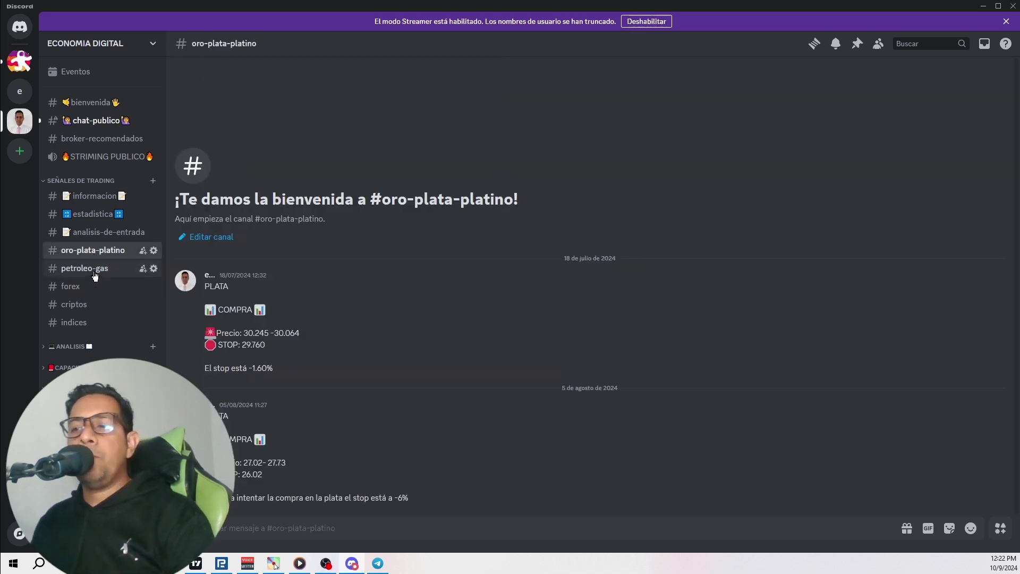
left_click(95, 272)
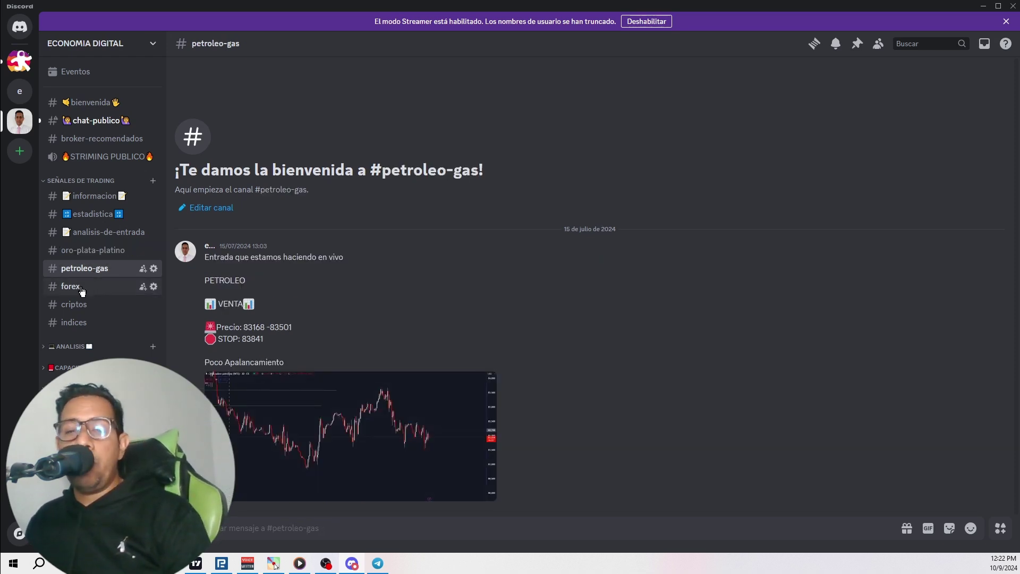
left_click(82, 290)
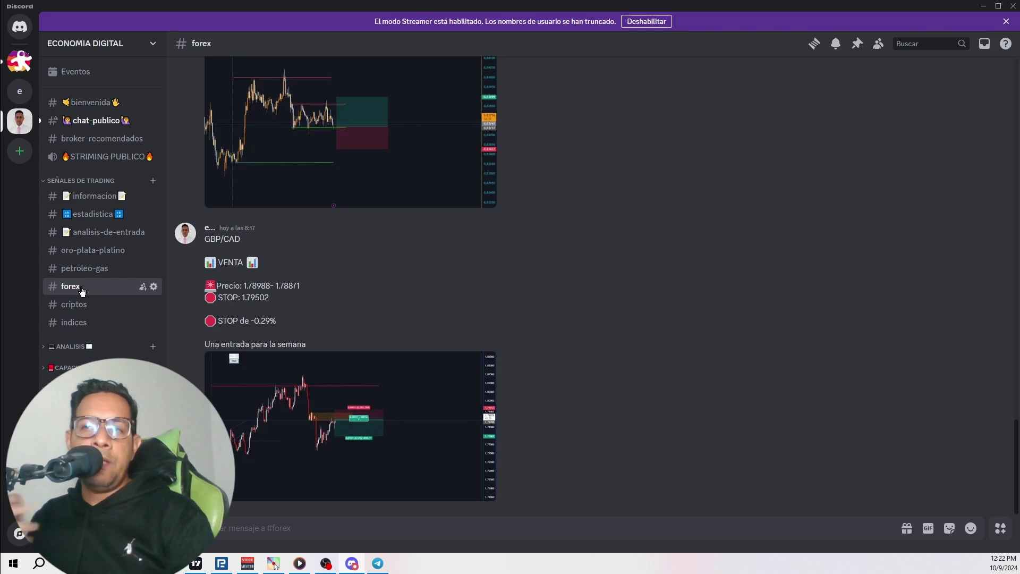
mouse_move(317, 393)
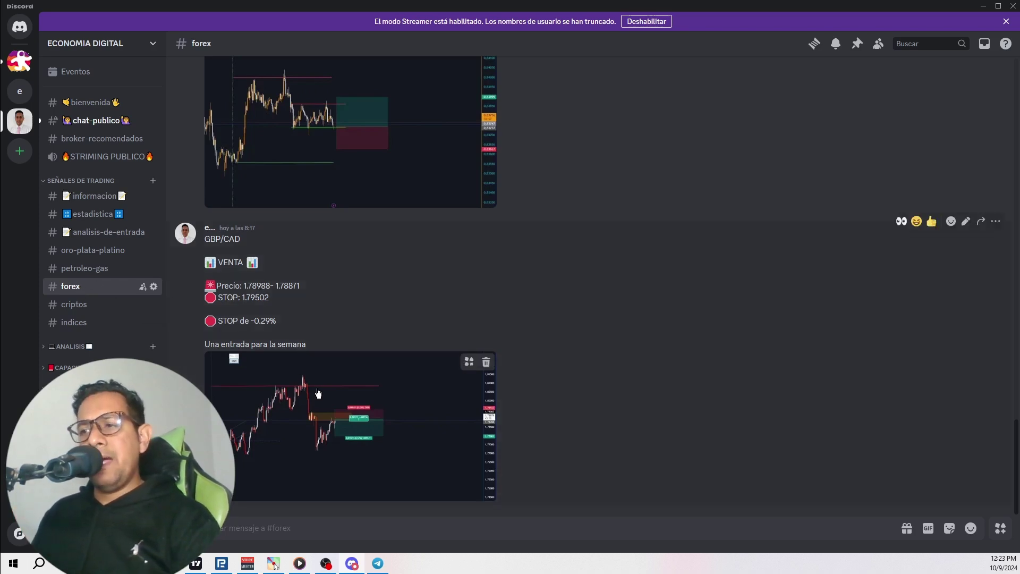
Scroll #forex back to yesterday's AUD/NZD buy signal, select its text, and minimize Discord
scroll(321, 391, "up", 1)
scroll(321, 391, "up", 1)
scroll(321, 392, "up", 2)
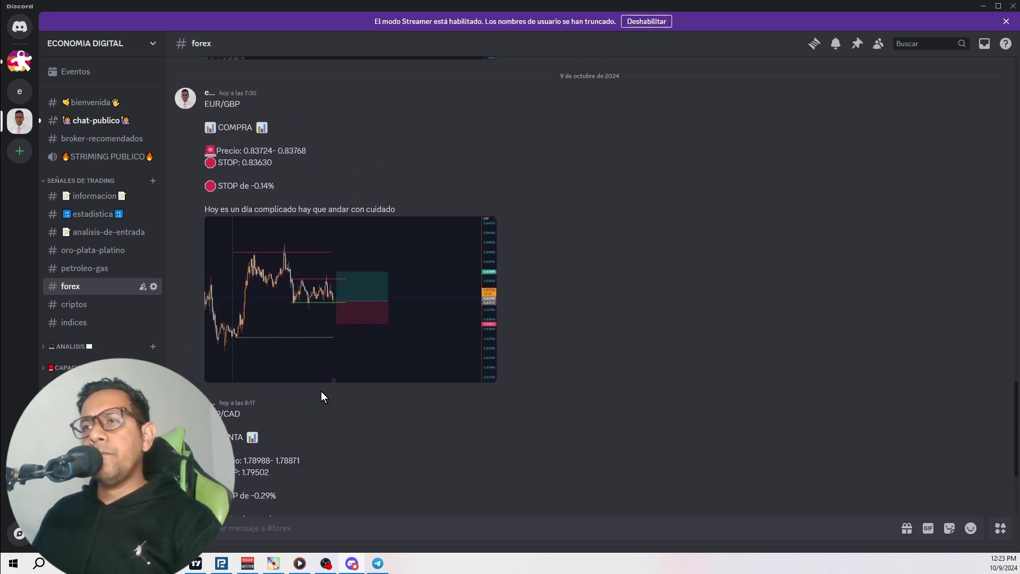
scroll(321, 393, "down", 4)
scroll(318, 399, "up", 2)
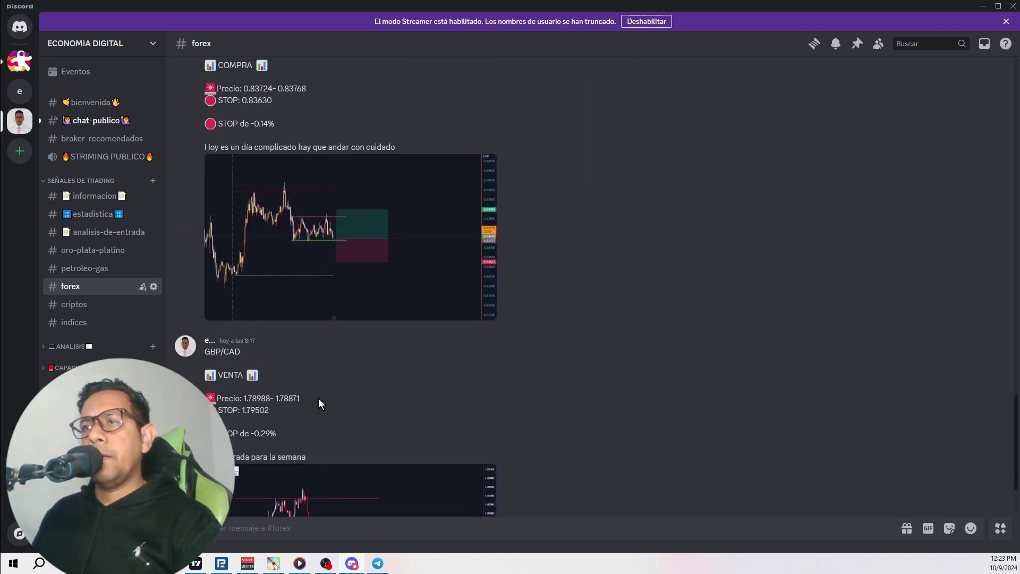
scroll(319, 400, "up", 2)
scroll(319, 372, "up", 1)
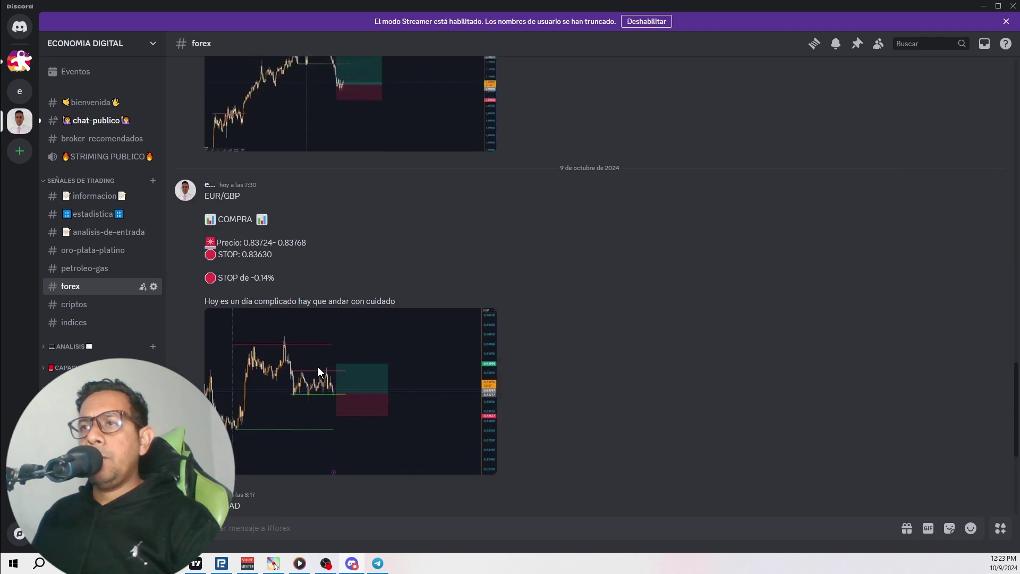
scroll(319, 372, "up", 2)
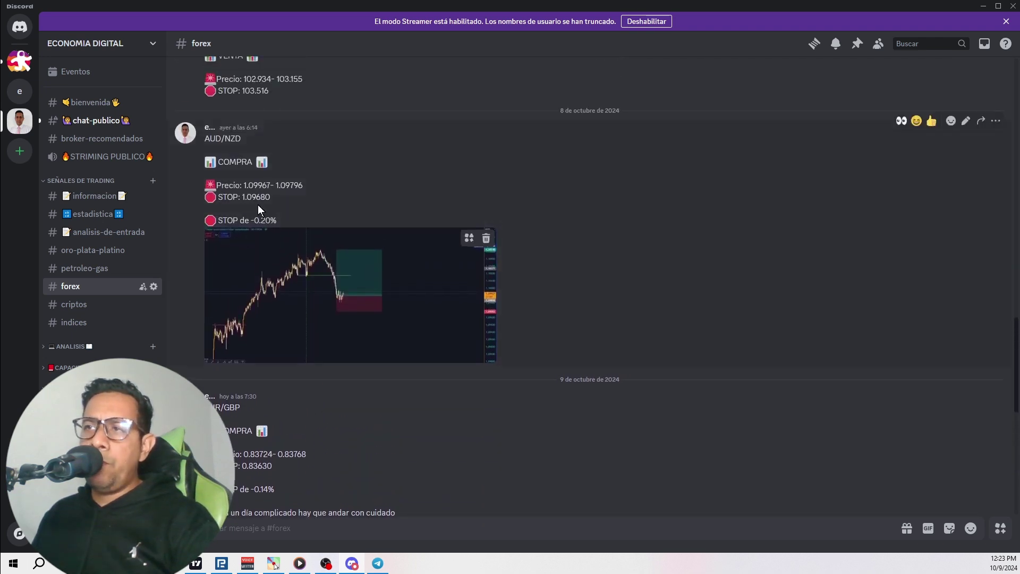
left_click_drag(202, 138, 248, 209)
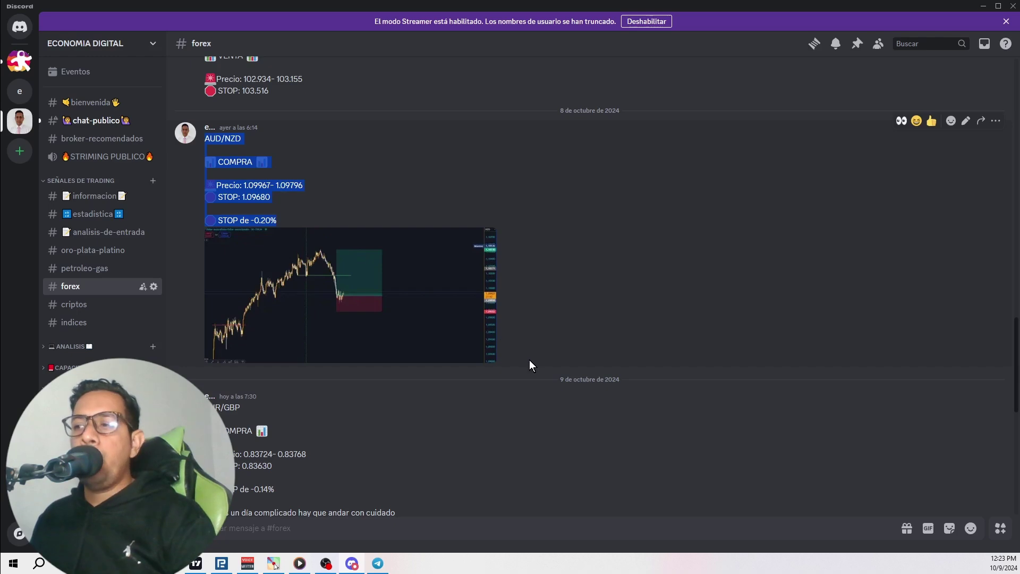
left_click(982, 6)
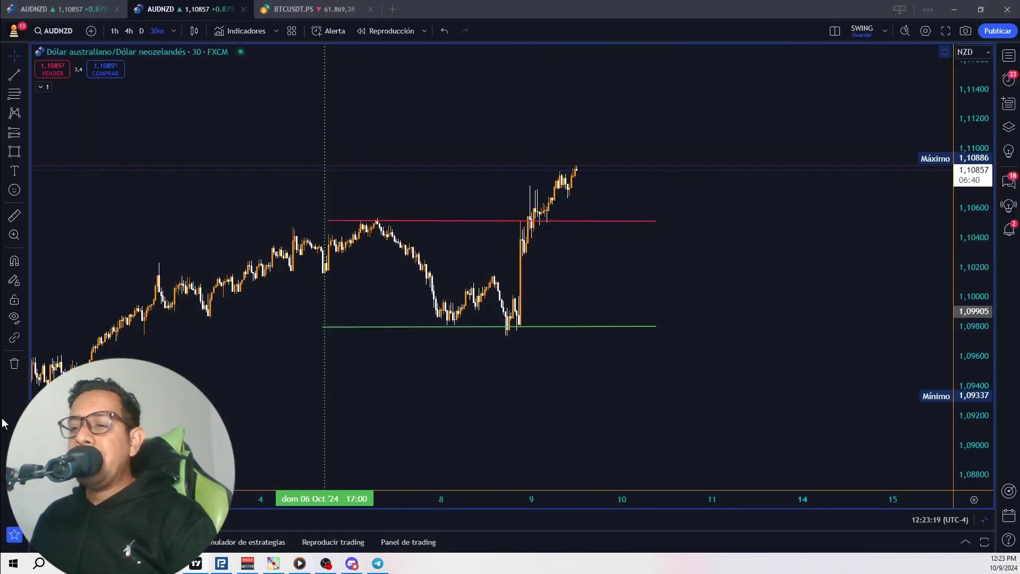
Open #indices and enlarge the DAX40 and 'Tomando ganancias' chart images one by one
key("alt+Tab")
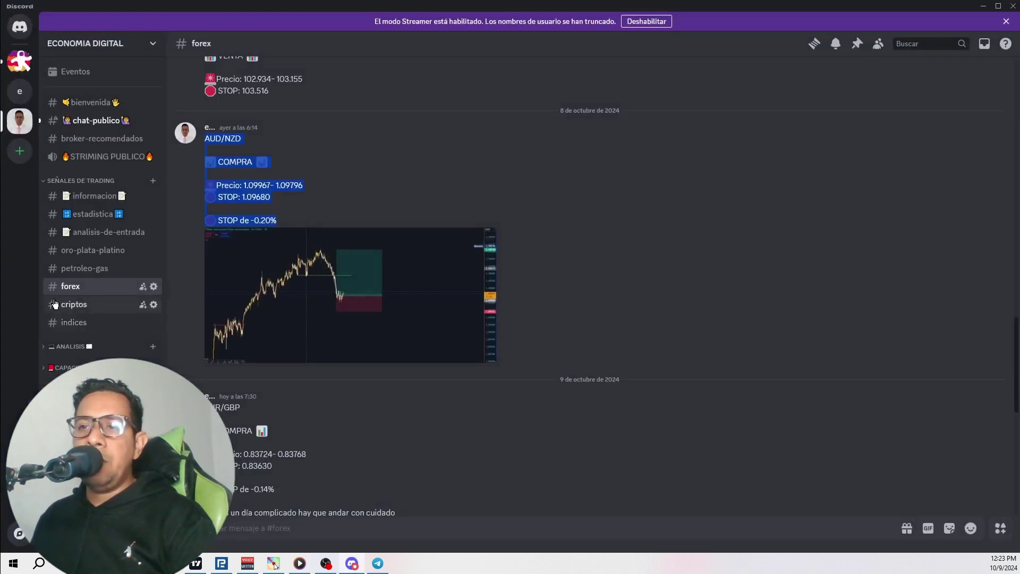
left_click(73, 327)
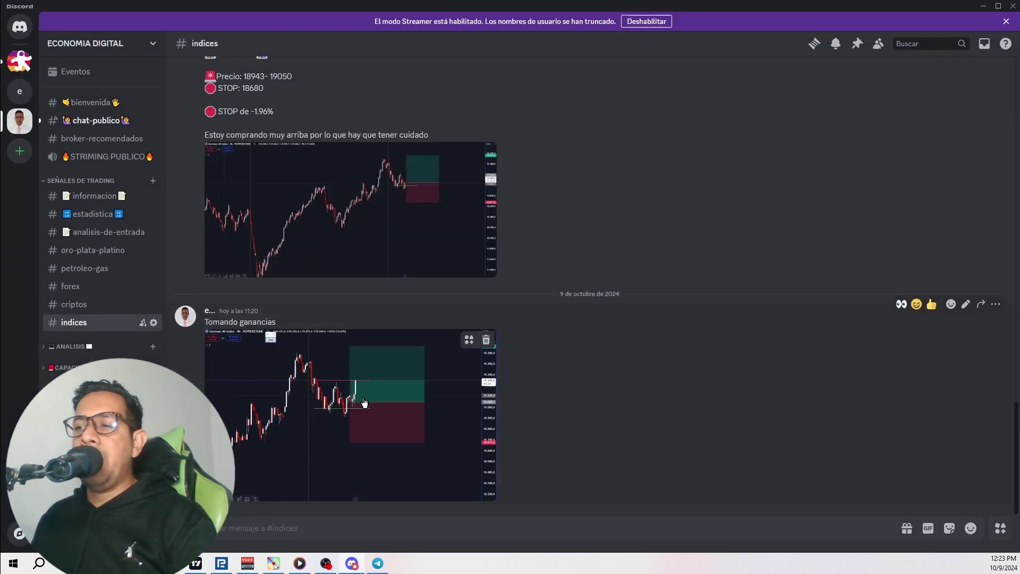
left_click(381, 189)
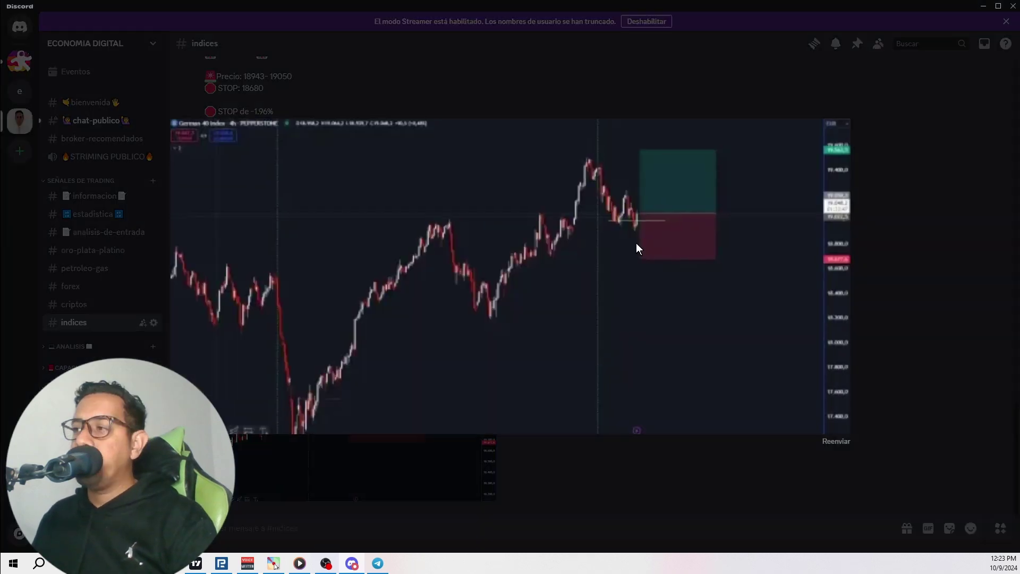
left_click(562, 453)
scroll(293, 228, "up", 1)
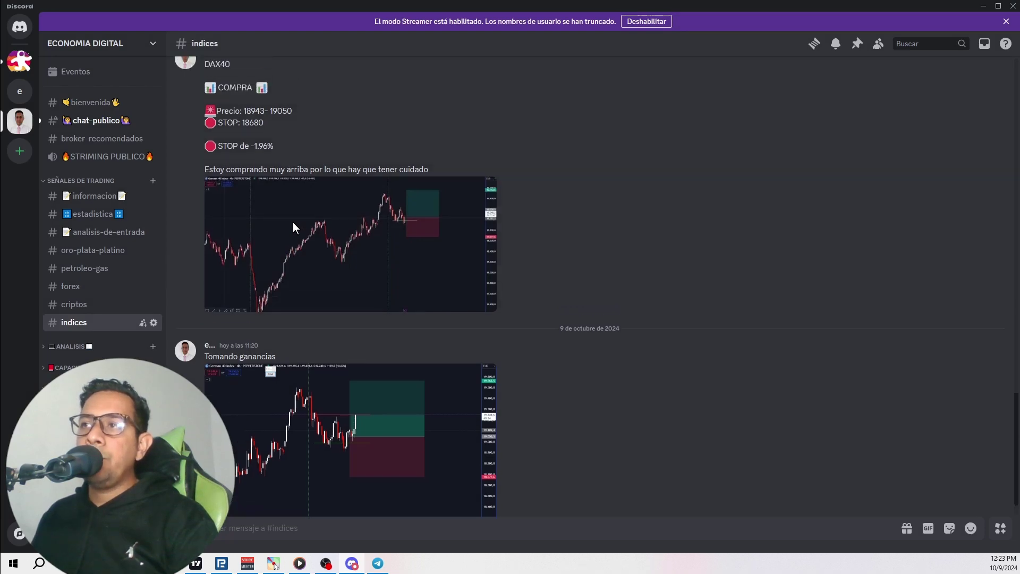
scroll(294, 229, "down", 1)
left_click(372, 432)
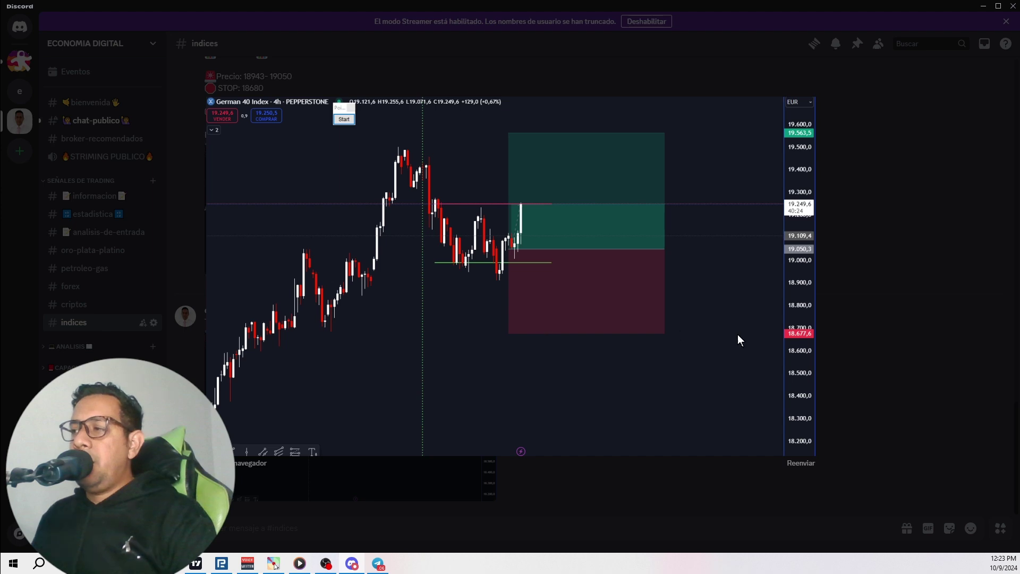
left_click(822, 345)
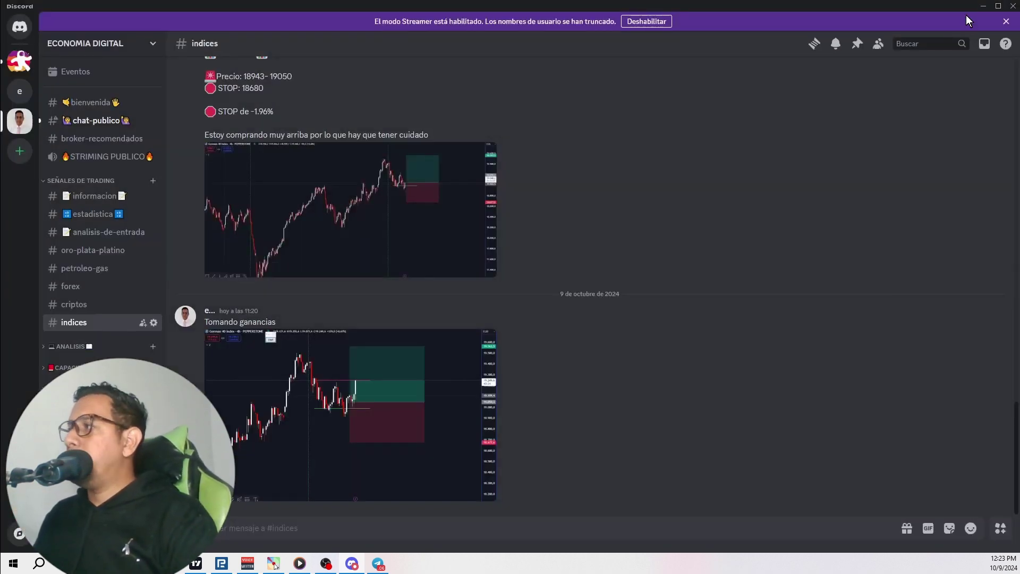
Check the EURGBP chart with the TradingView currency watchlist open, then bring Discord back
left_click(982, 8)
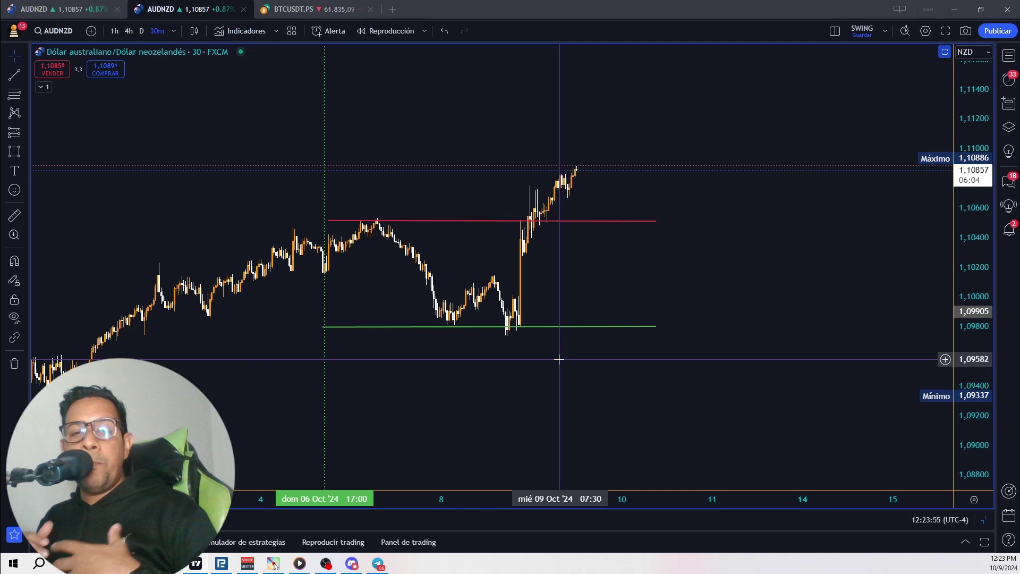
left_click(1007, 56)
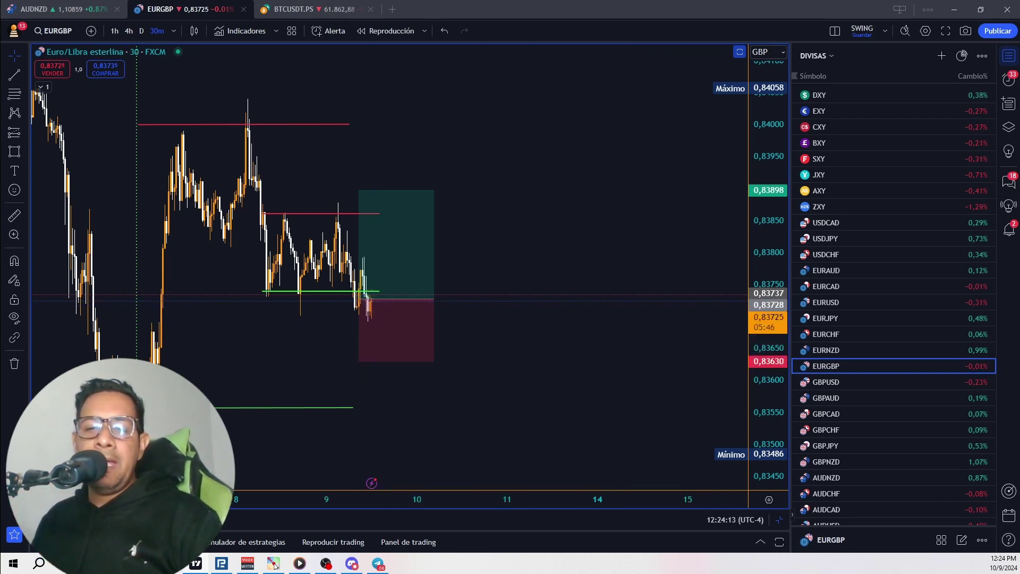
left_click(351, 564)
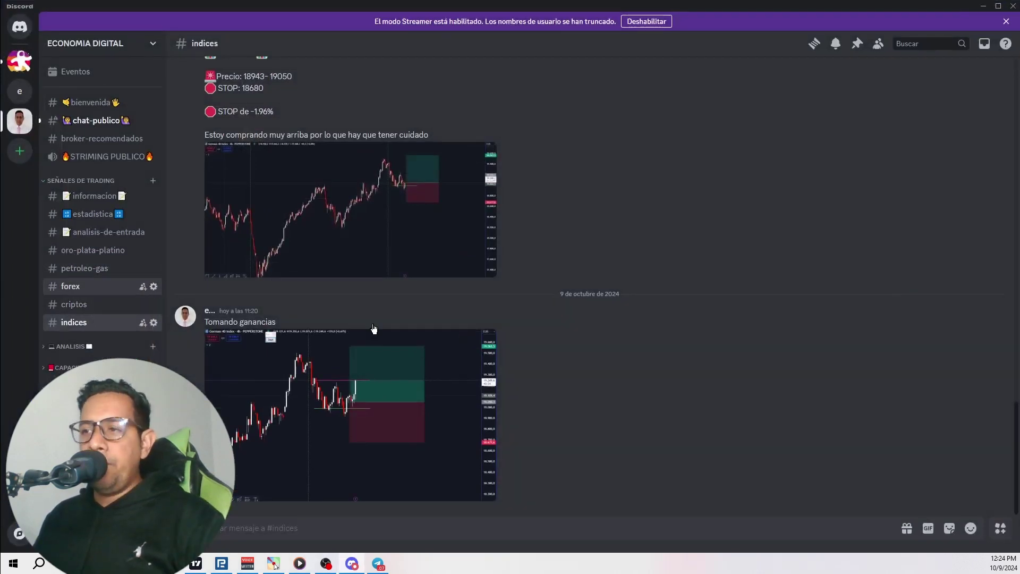
Scroll #forex to the EUR/GBP COMPRA signal stopped out at -0.14%, then minimize Discord
scroll(383, 340, "down", 5)
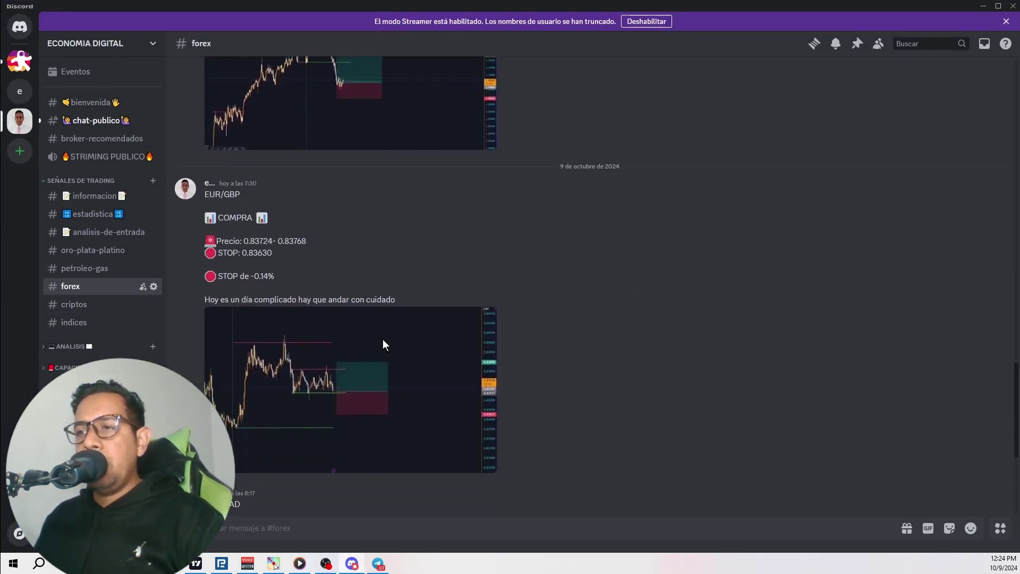
scroll(385, 344, "down", 2)
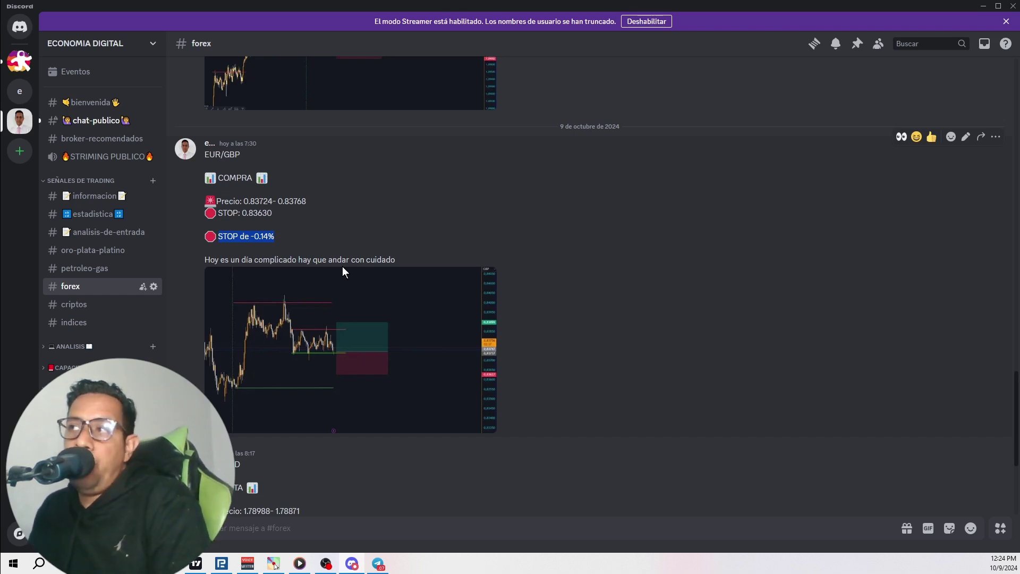
left_click(983, 6)
Pan the EURGBP chart to centre the long-position setup, undoing an accidental box move
left_click_drag(435, 285, 442, 276)
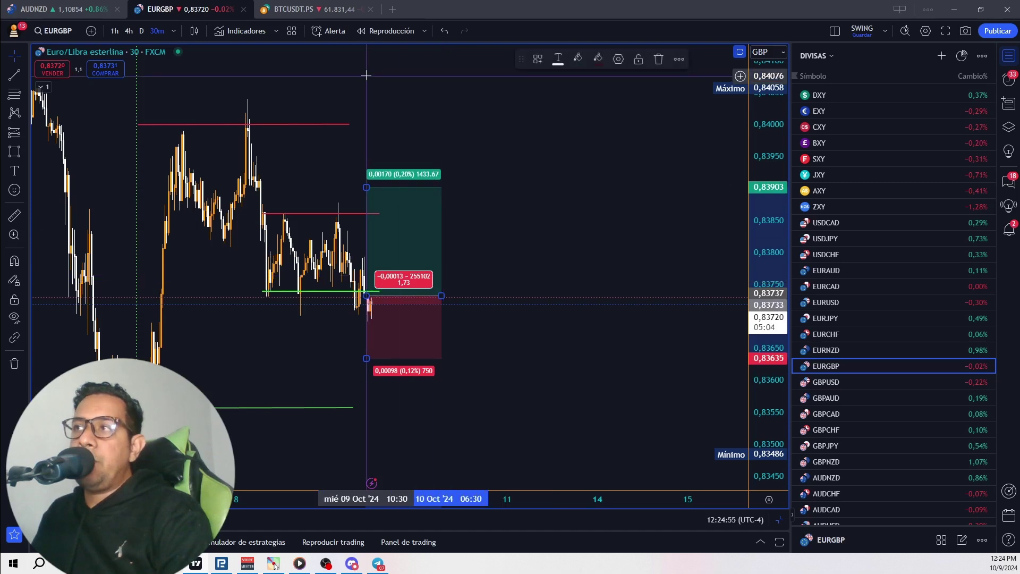
left_click(444, 30)
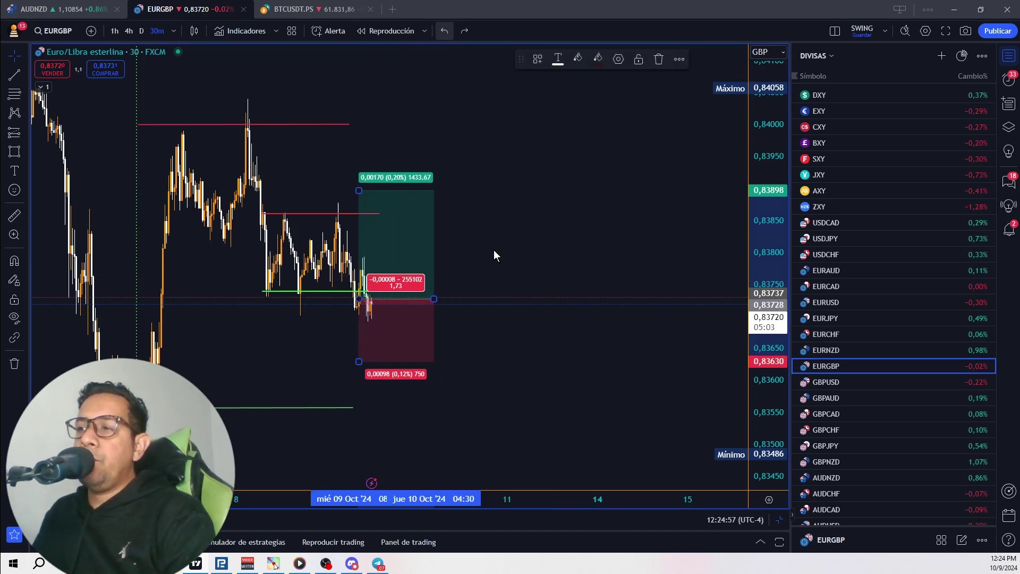
left_click_drag(502, 367, 579, 314)
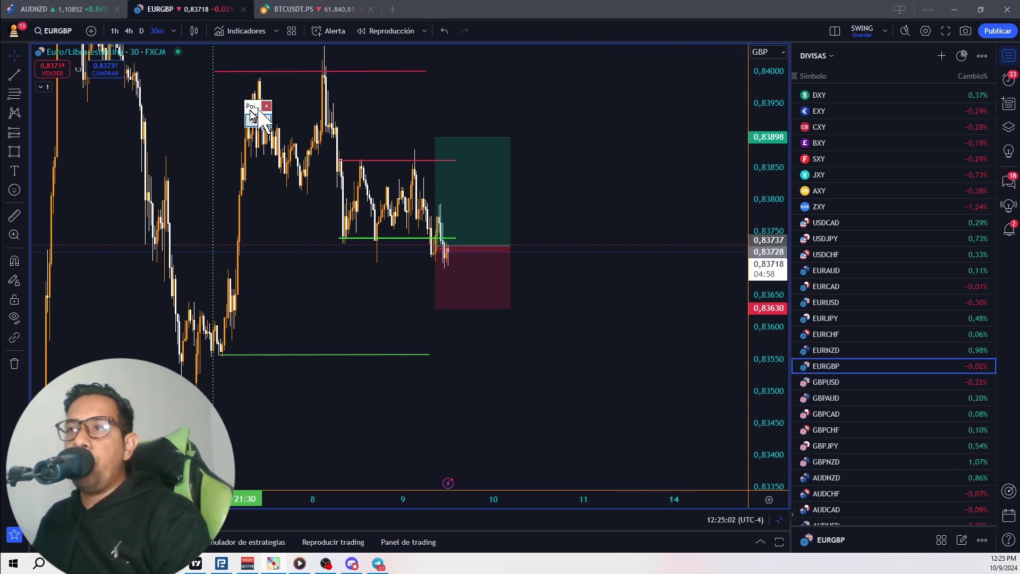
Mark the consolidation and profit target zone with yellow on-screen annotation, then clear it
key("ctrl+shift+p")
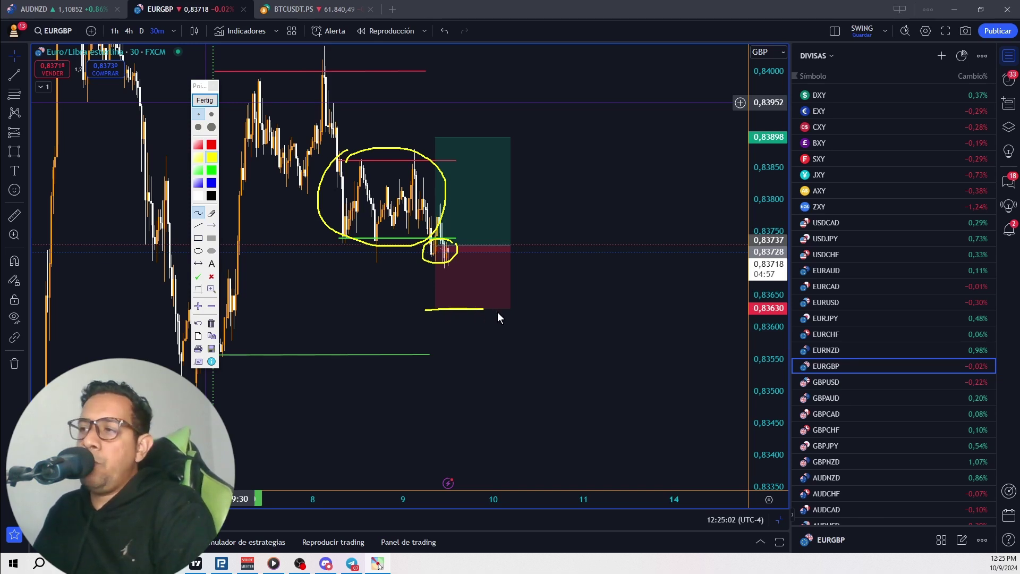
mouse_move(495, 310)
left_mouse_down()
mouse_move(570, 193)
mouse_move(494, 140)
left_mouse_up()
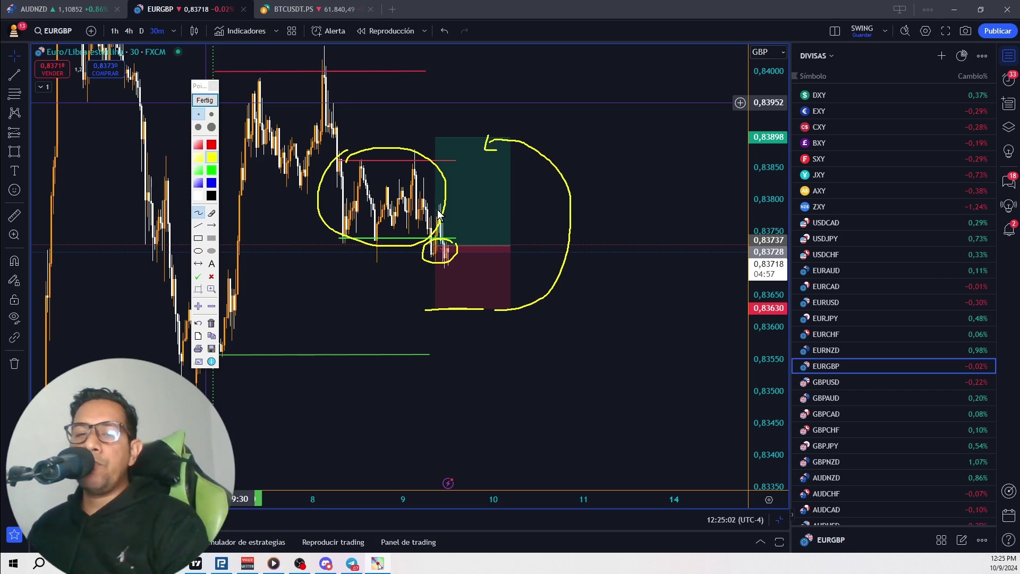
left_click(204, 100)
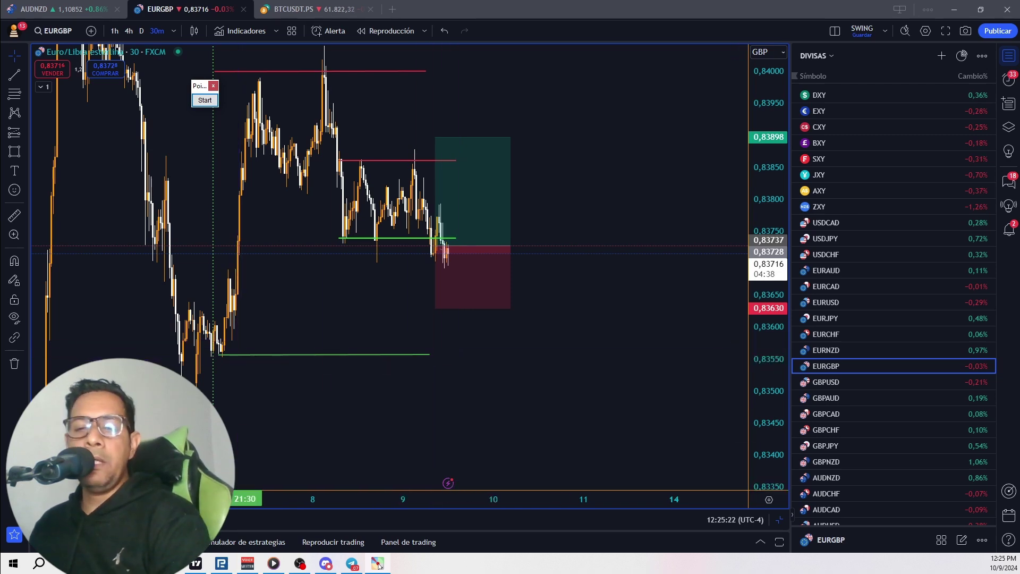
Highlight the EUR/GBP stop price 0.83630 in Discord, then return to the EURGBP chart
key("alt+Tab")
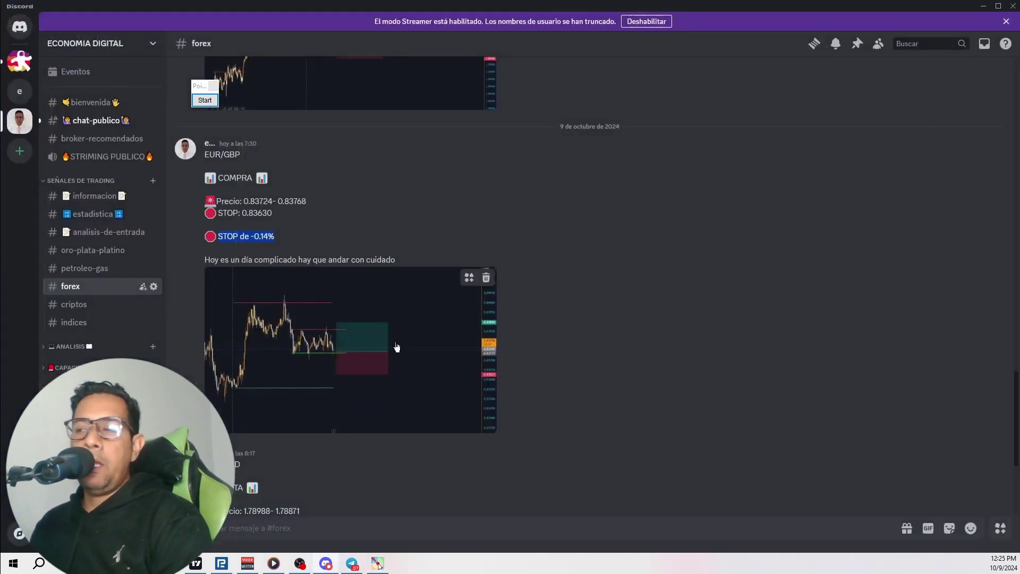
mouse_move(397, 346)
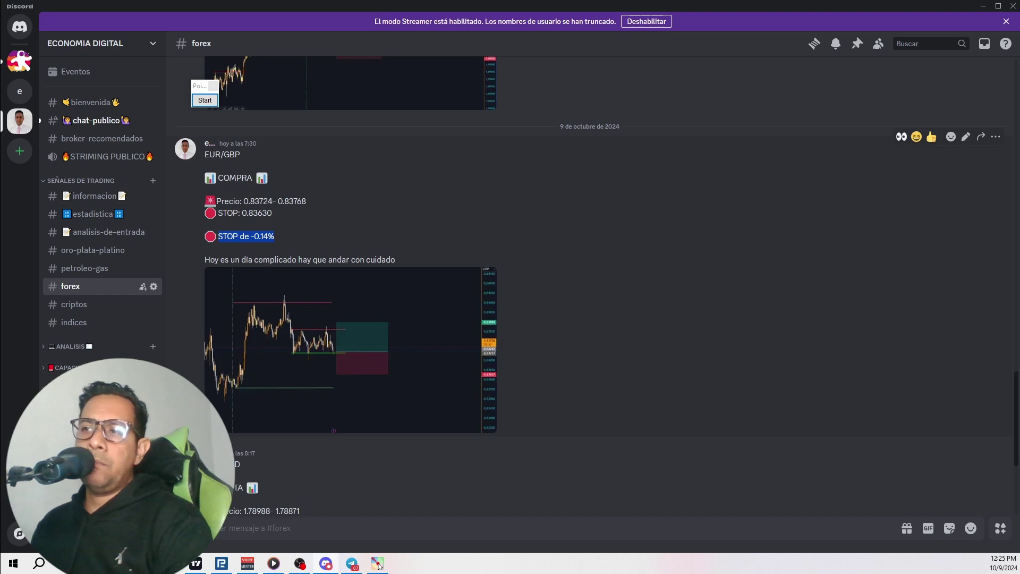
left_click_drag(273, 213, 268, 212)
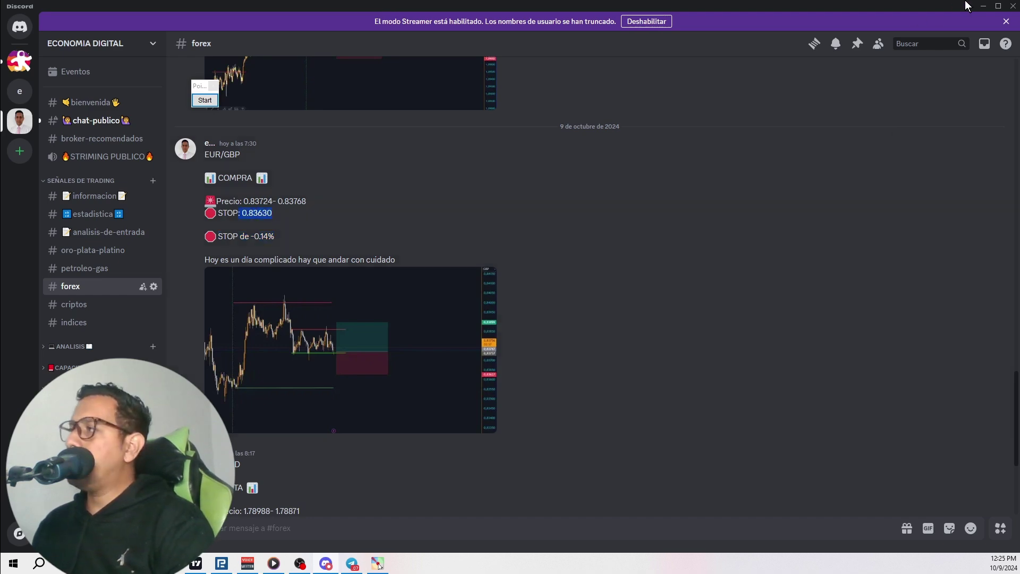
left_click(983, 7)
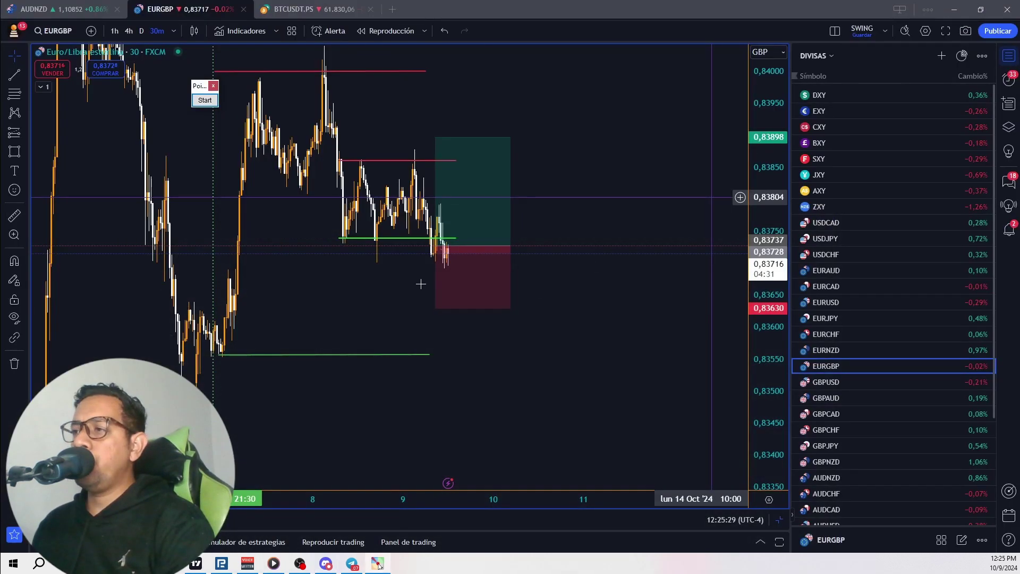
left_click(592, 352)
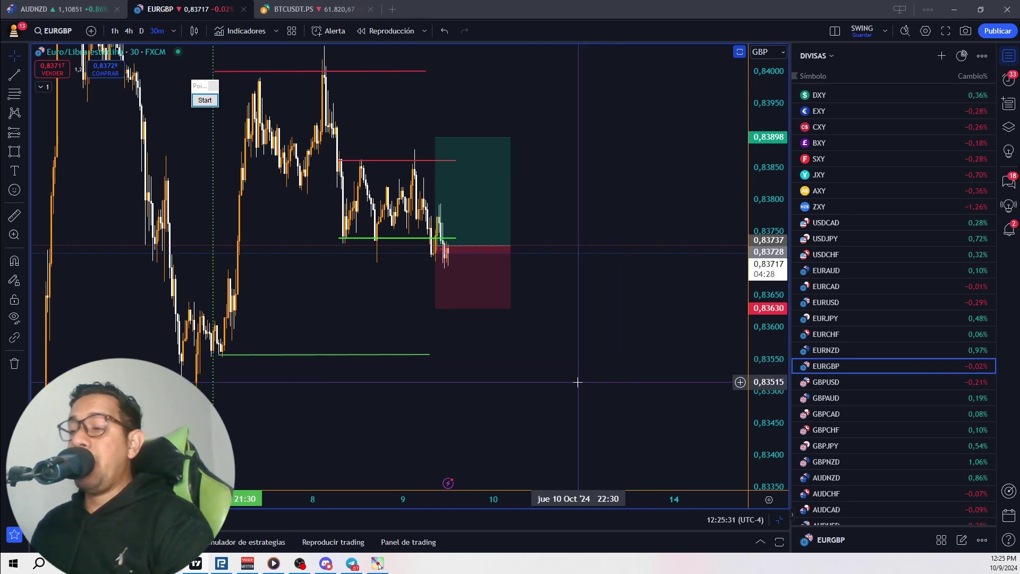
Scroll #forex down to the GBP/CAD VENTA signal, then hide Discord behind the chart
left_click(326, 564)
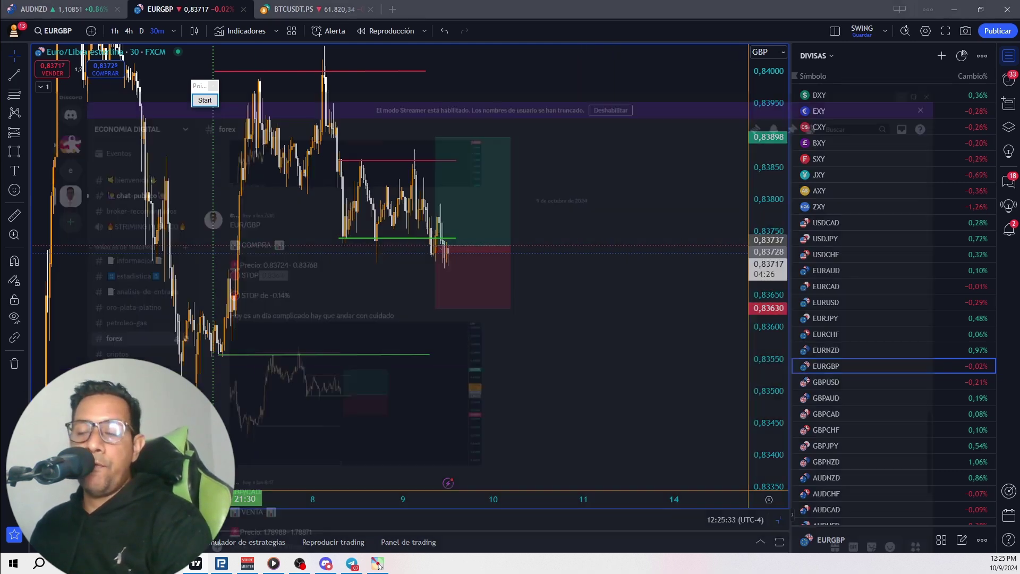
scroll(344, 403, "down", 3)
scroll(343, 402, "down", 3)
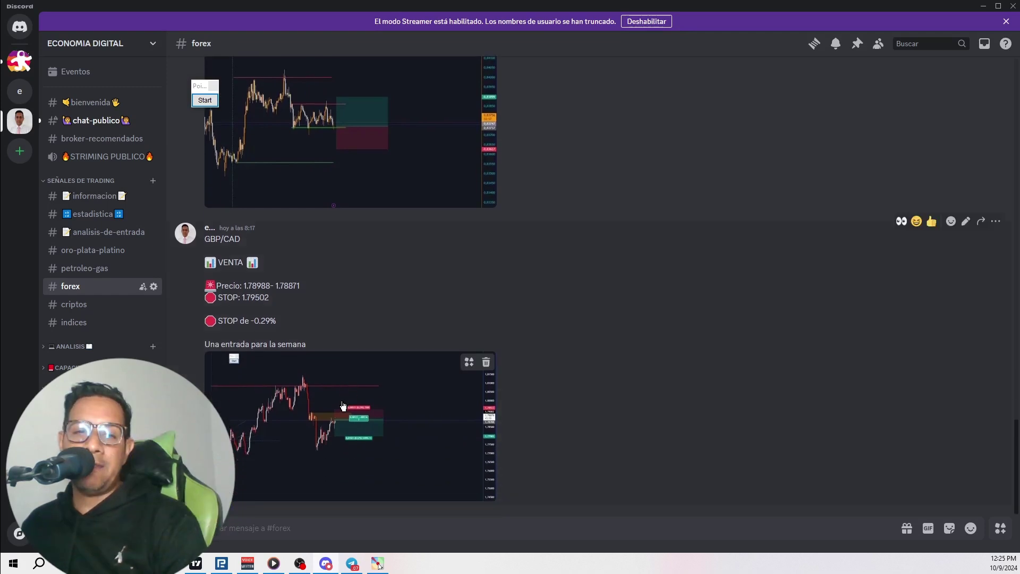
left_click(980, 5)
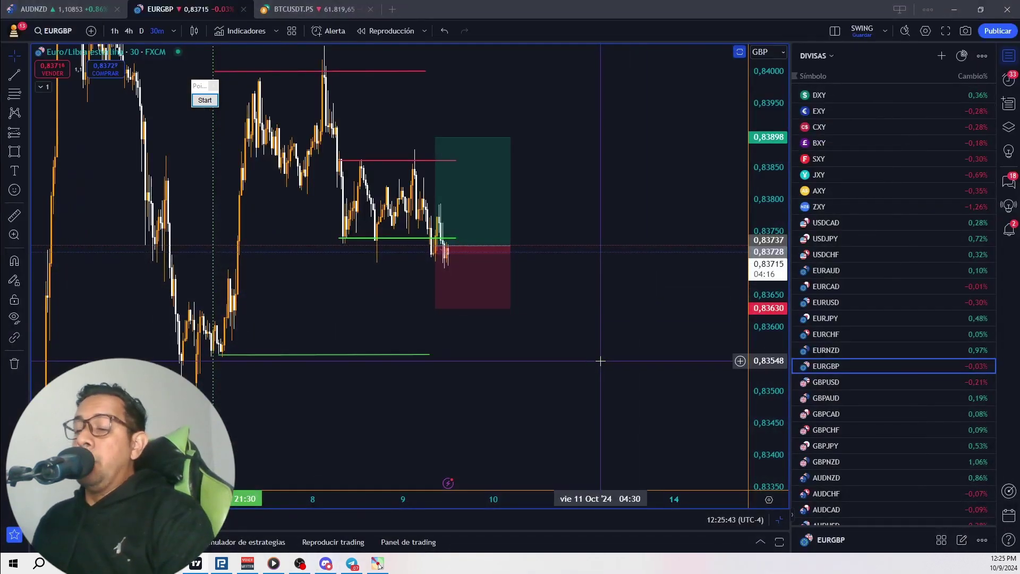
left_click(379, 564)
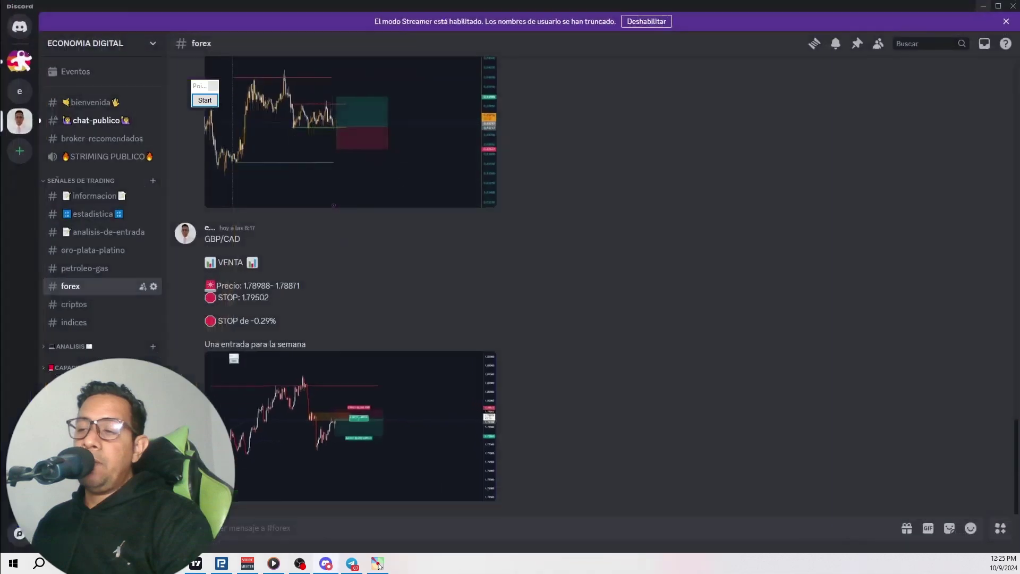
left_click(379, 565)
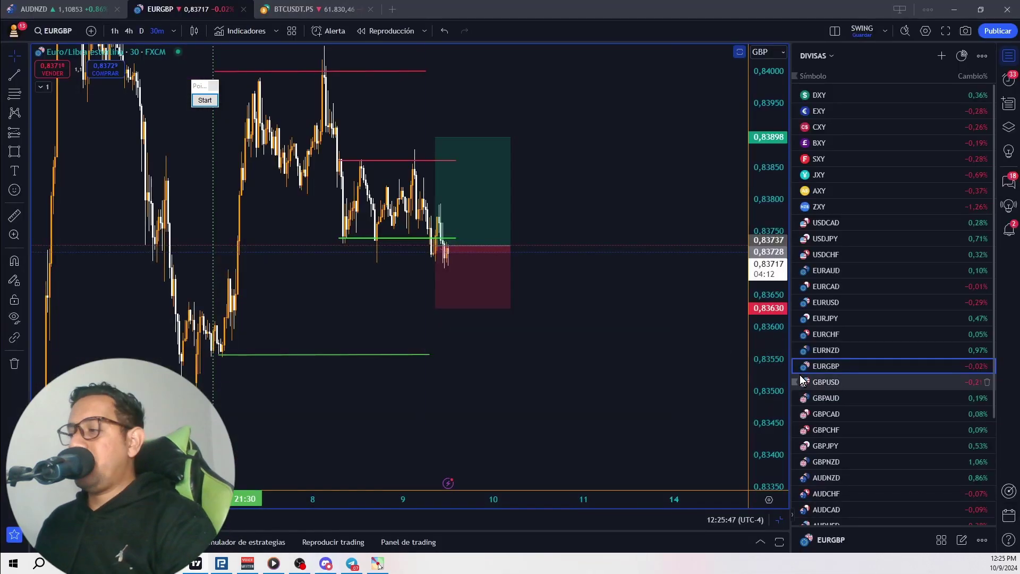
Load GBPCAD into both panes of the split layout, centering the 4h position box
left_click(841, 414)
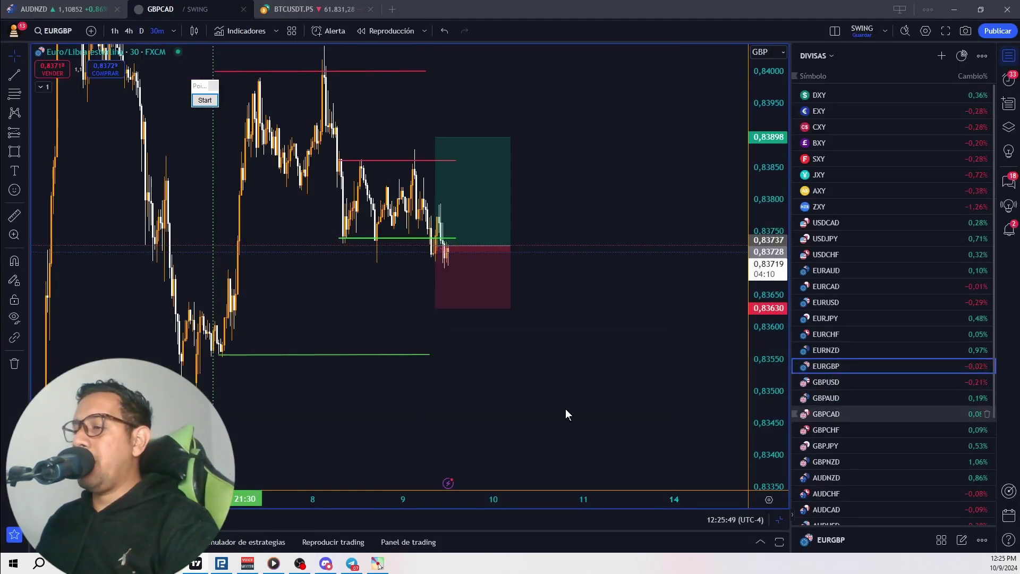
left_click_drag(501, 376, 541, 338)
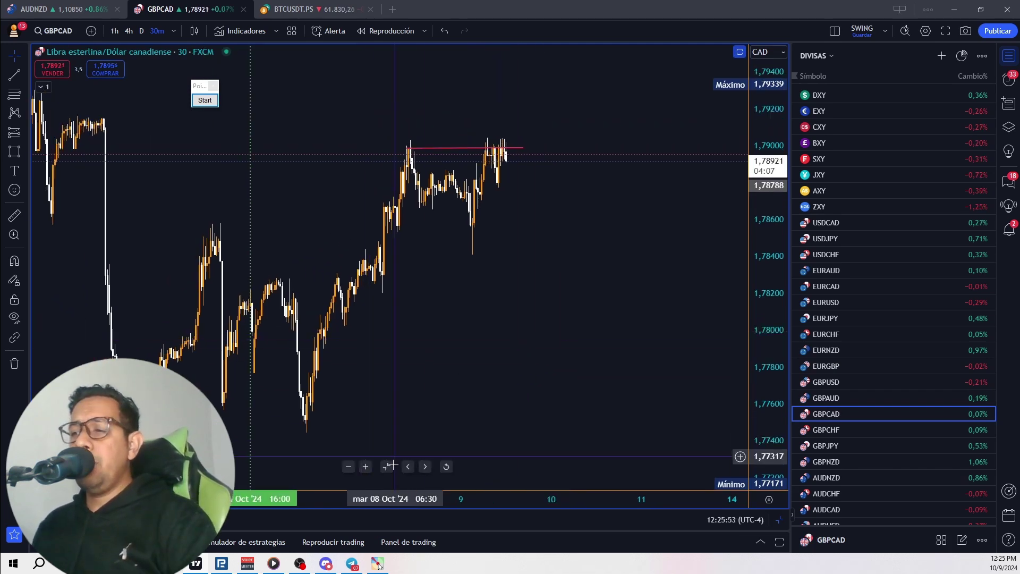
key("alt+Return")
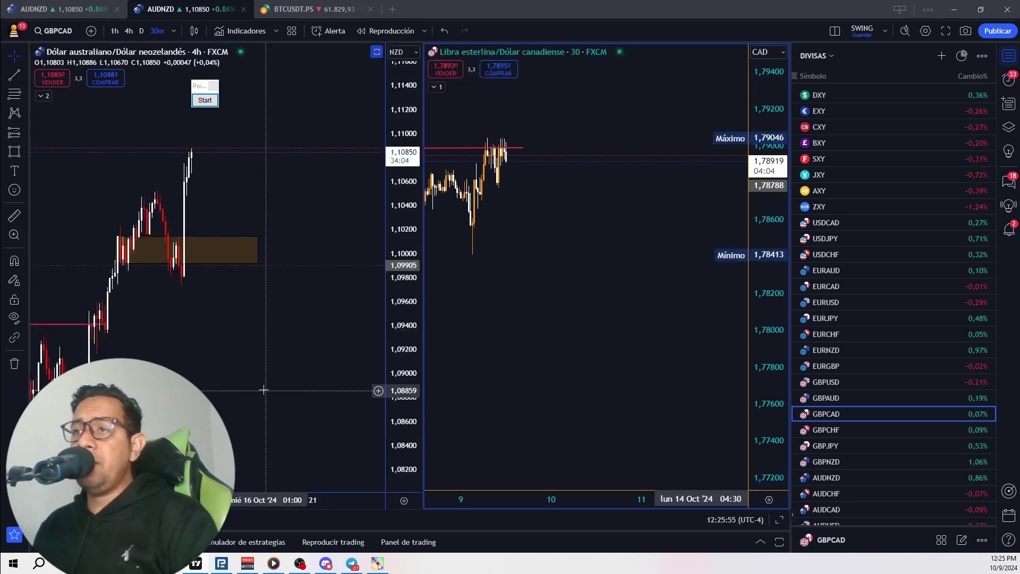
left_click(262, 387)
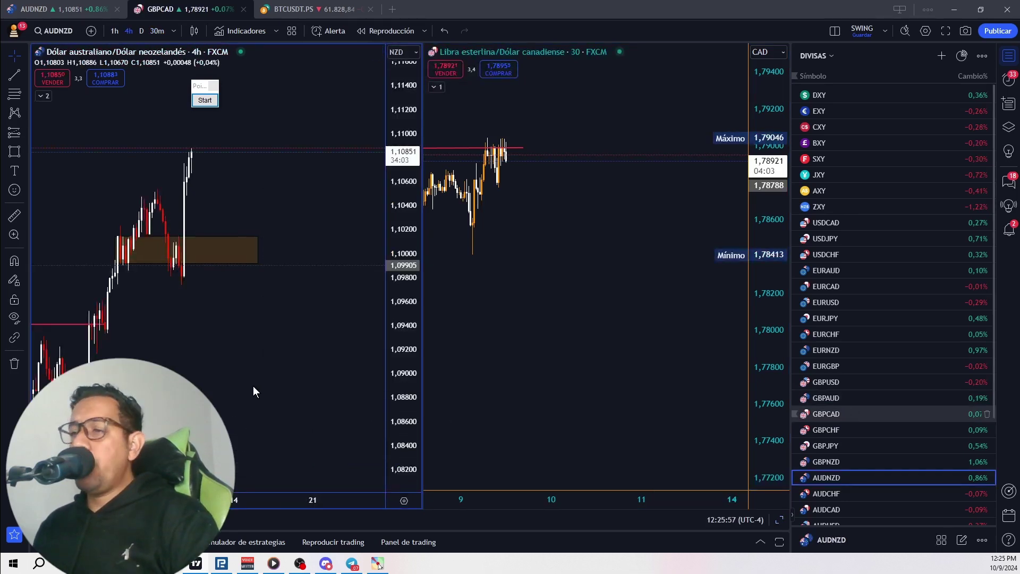
key("Up")
key("Up")
key("Up")
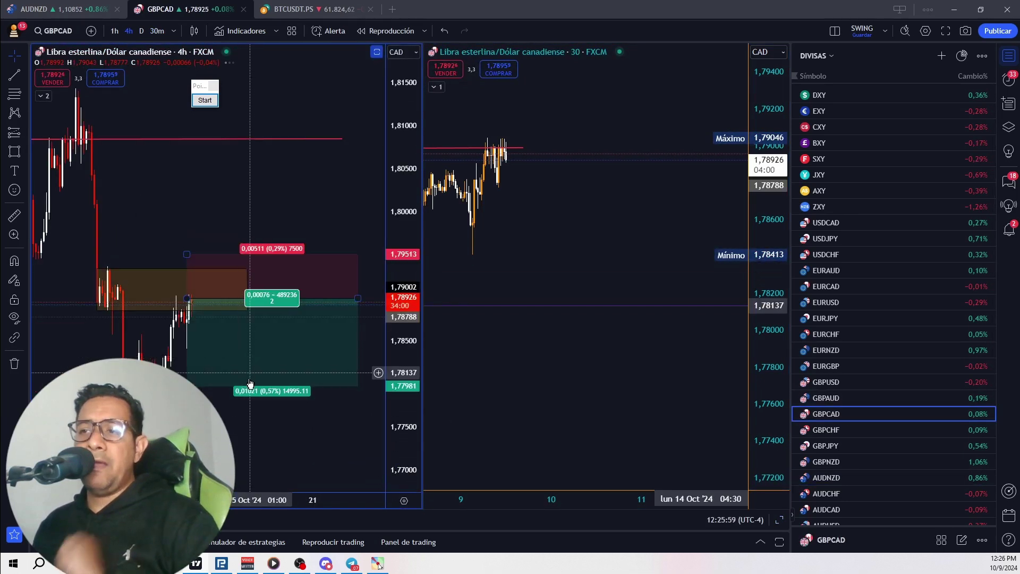
left_click_drag(297, 425, 315, 358)
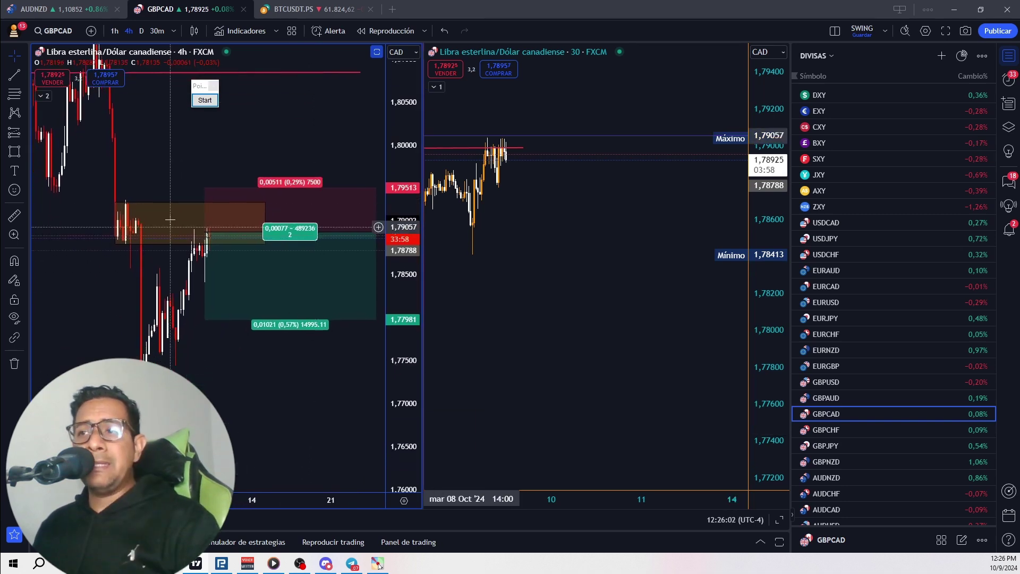
View the 4h GBPCAD chart full width, then maximize the 30-minute GBPCAD pane instead
left_click(376, 52)
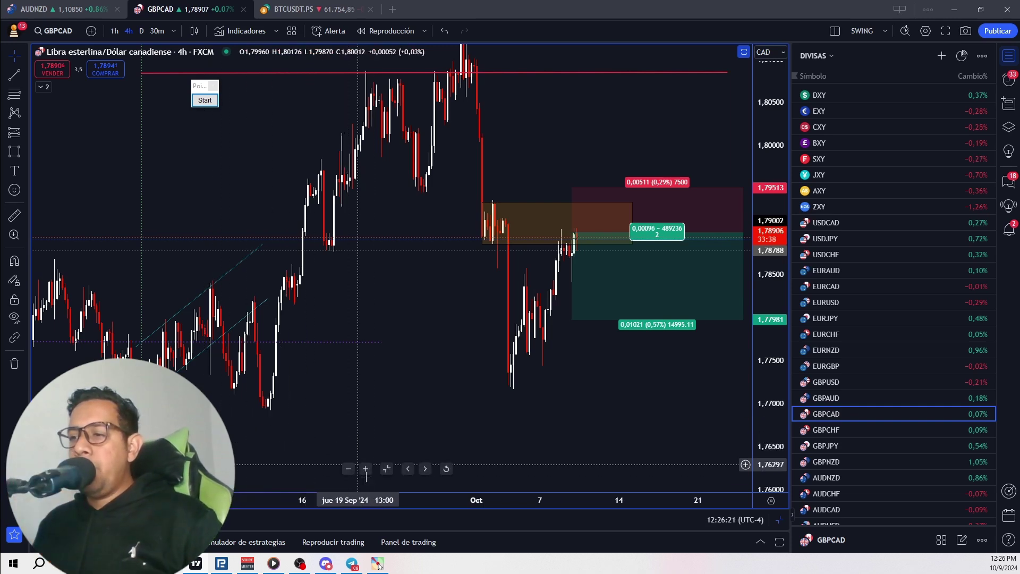
left_click(384, 469)
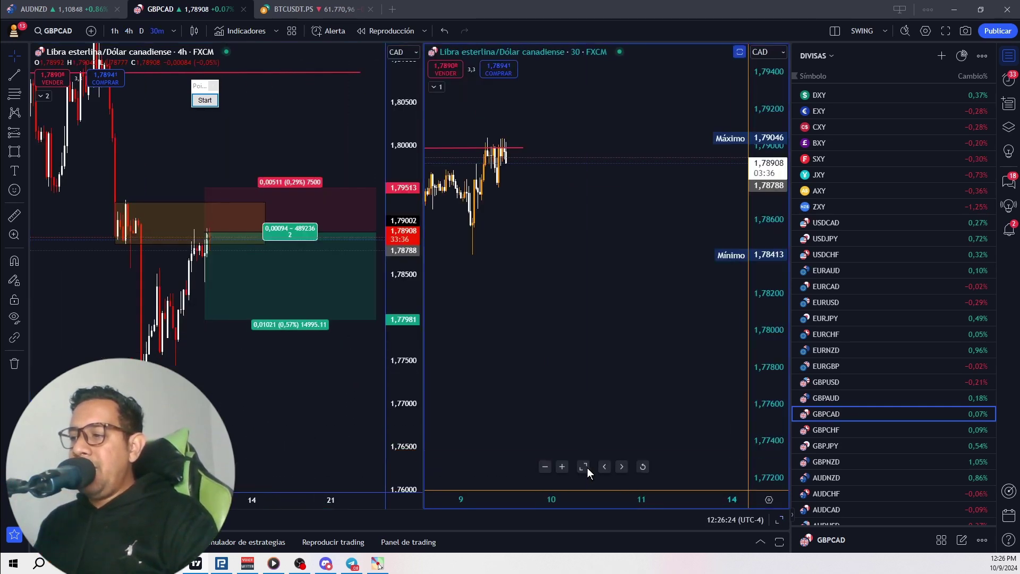
left_click(583, 466)
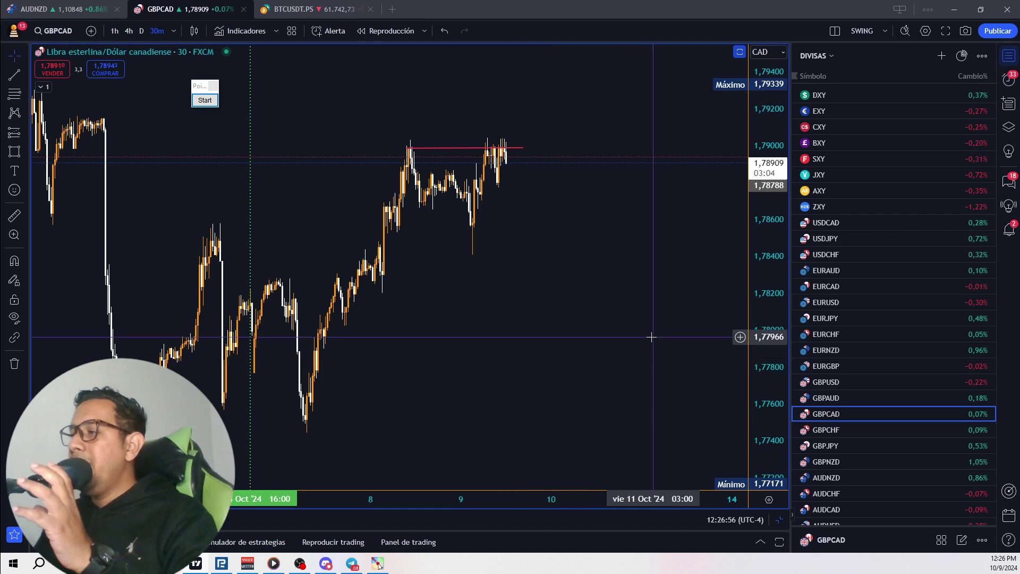
Switch to the INDICES- MATERIAS PRIMA watchlist and open the US30 and US2000 charts
left_click(818, 56)
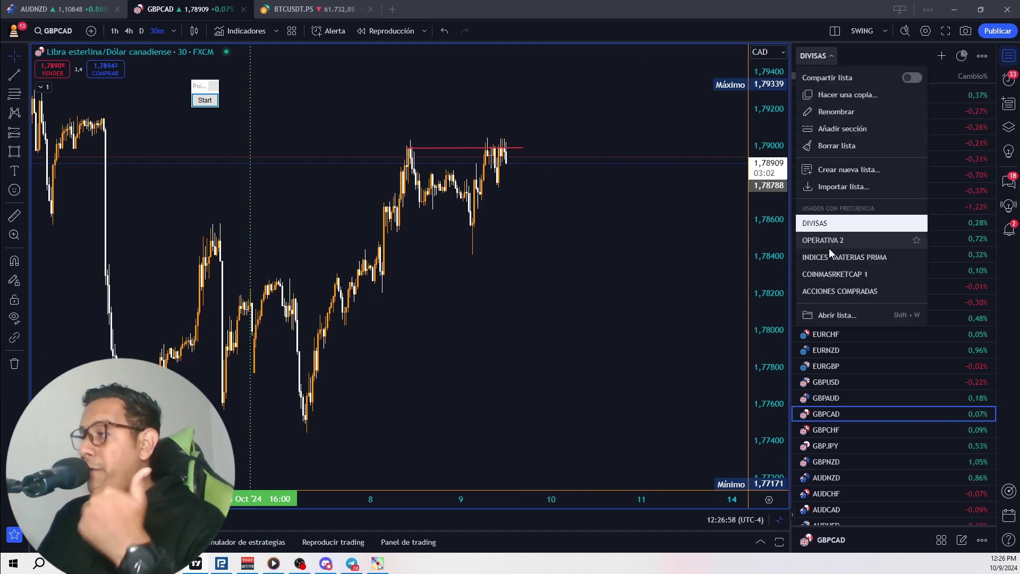
left_click(829, 257)
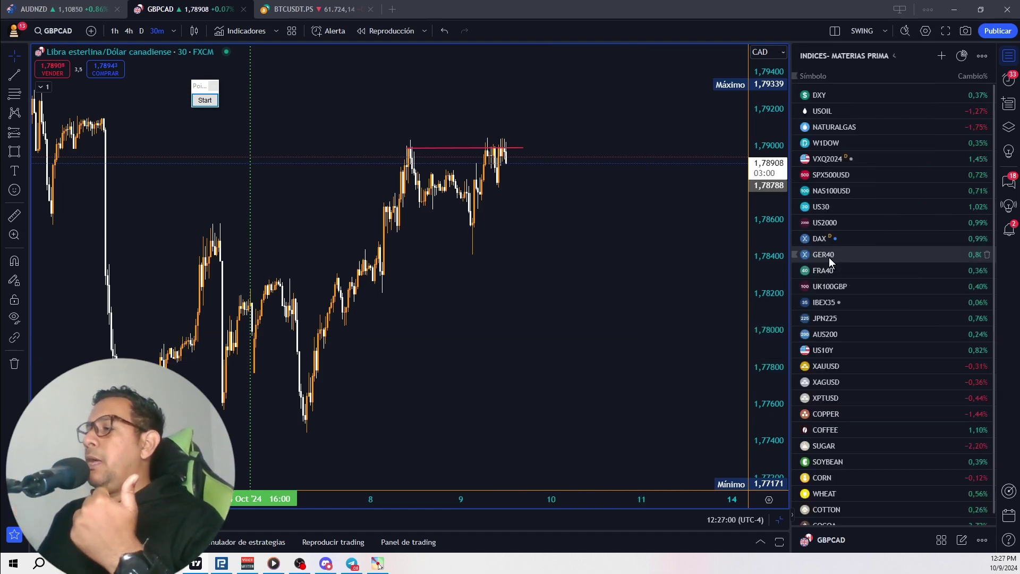
left_click(835, 209)
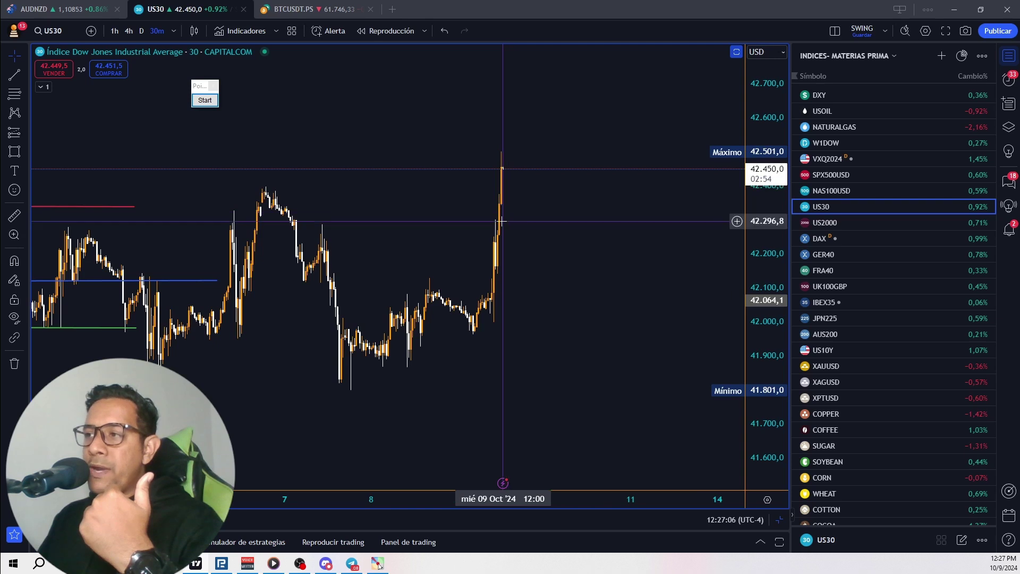
left_click(833, 223)
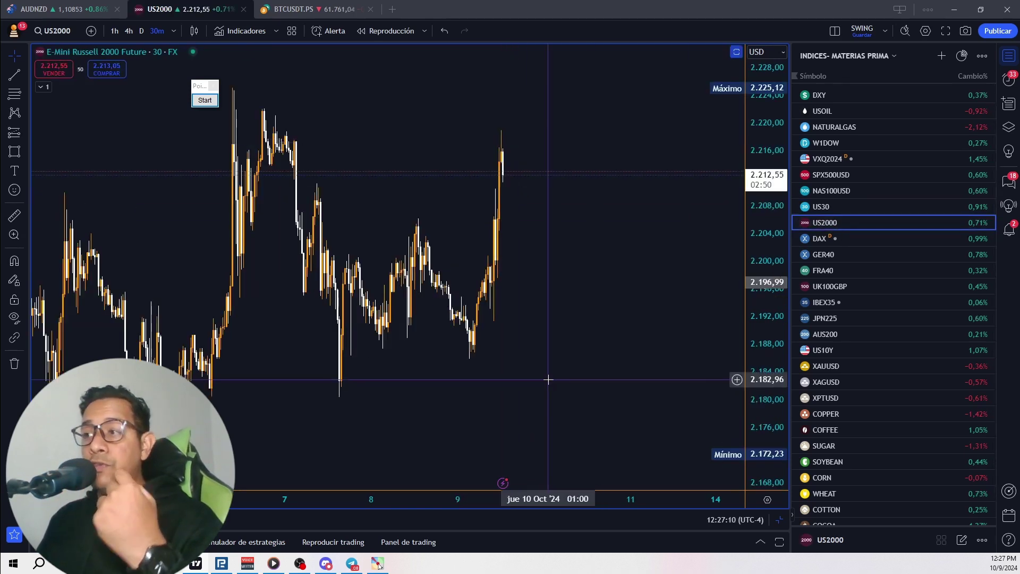
mouse_move(385, 470)
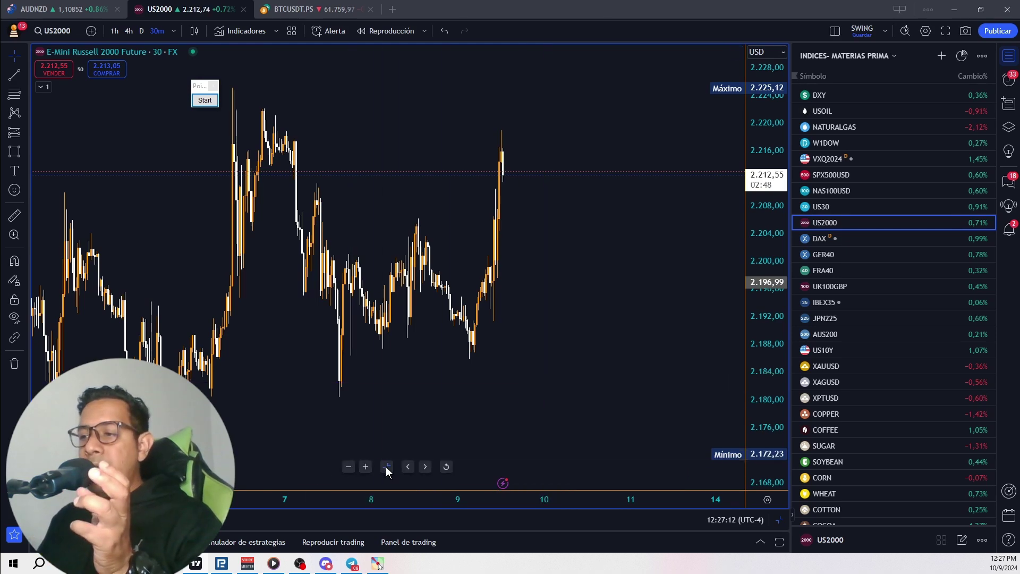
Review US2000 full width on the 4h pane, then open the XAUUSD gold chart
key("alt+Return")
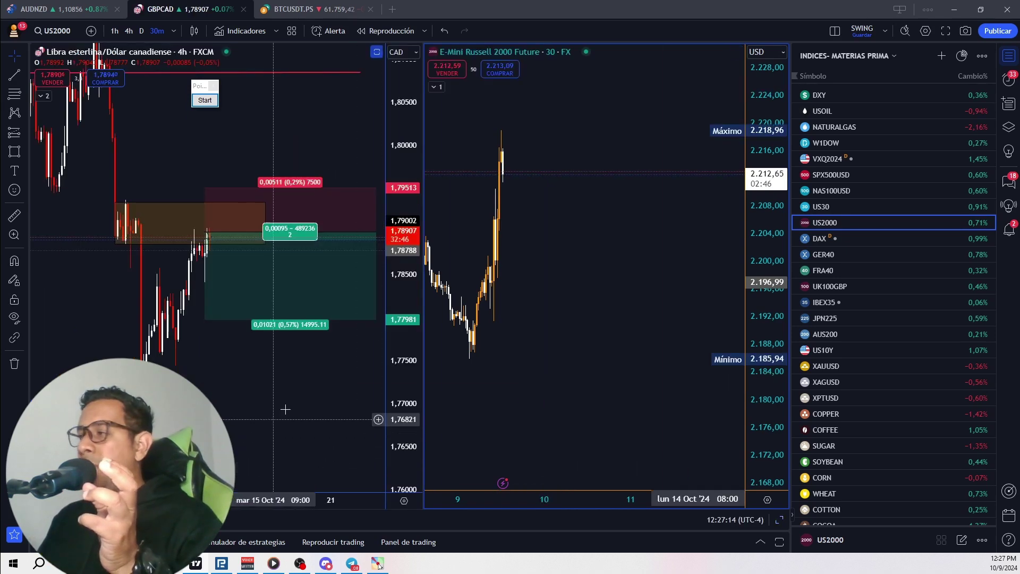
left_click(284, 409)
left_click(826, 223)
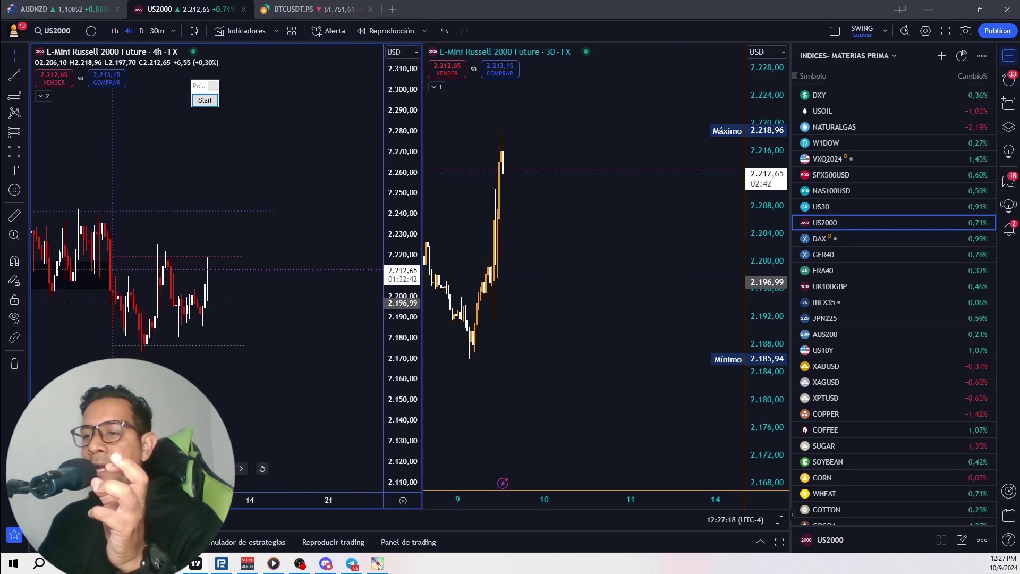
key("alt+Return")
left_click_drag(654, 406, 601, 355)
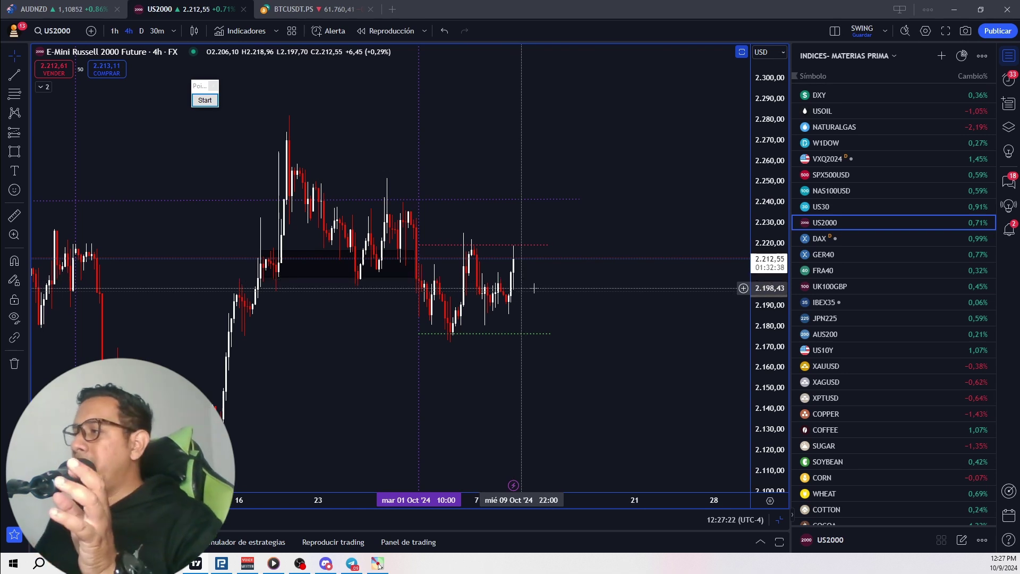
left_click(833, 366)
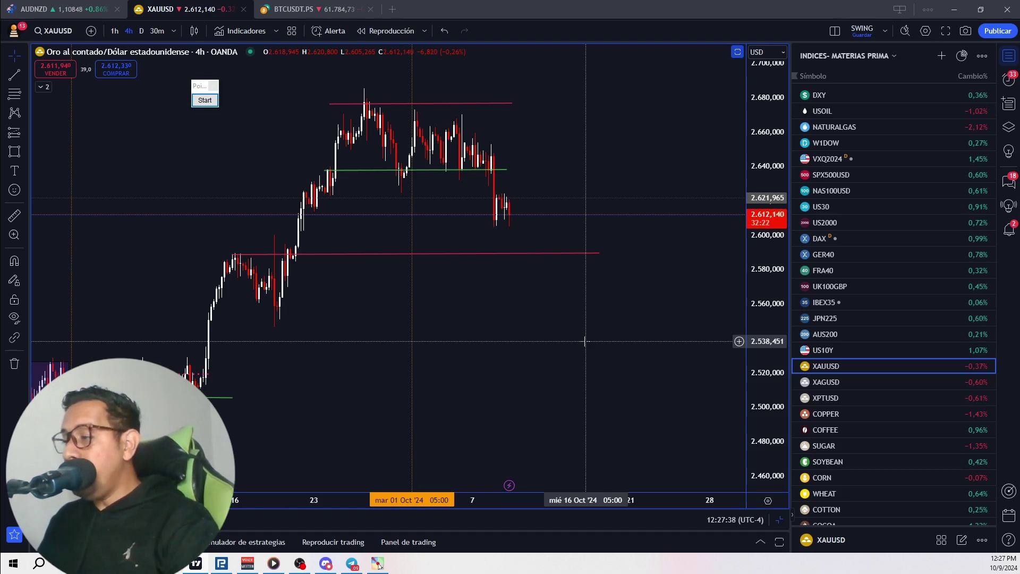
Check the COPPER 4-hour chart, then switch to Discord's #forex channel
left_click(837, 415)
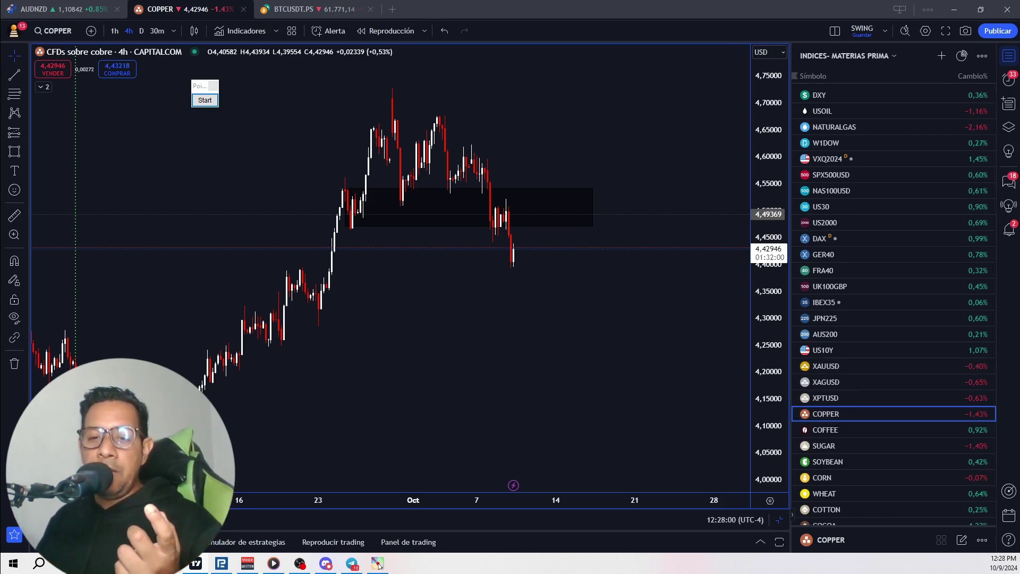
key("alt+Tab")
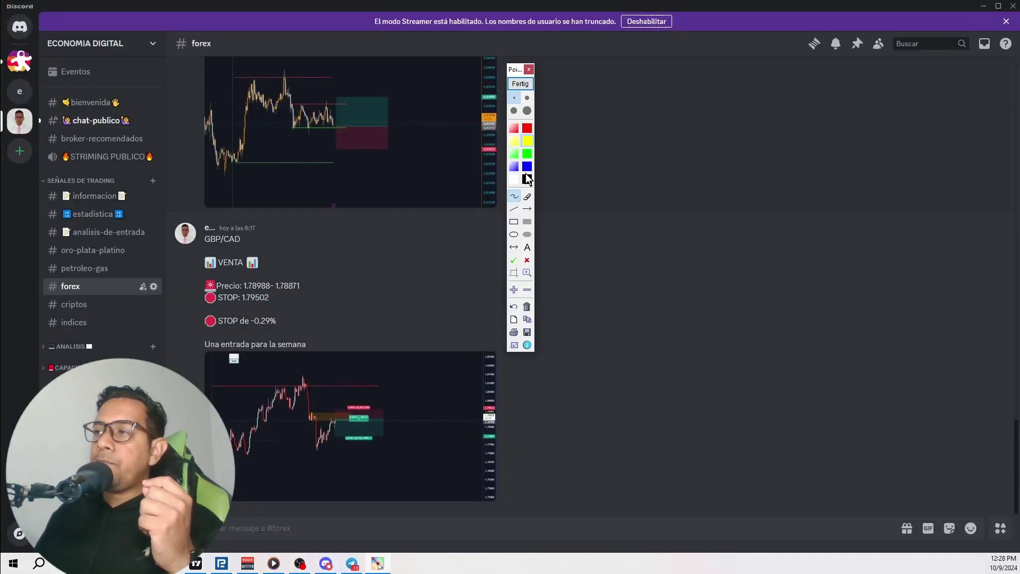
Mark the SEÑALES DE TRADING channels with yellow lines and ticks, then clear all annotations
left_click(526, 141)
left_click_drag(96, 81, 208, 397)
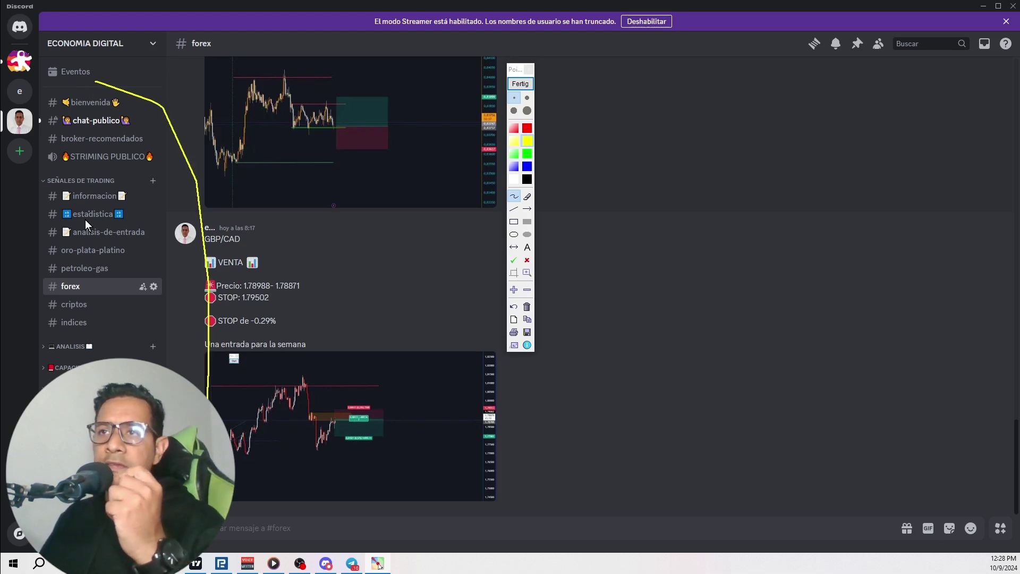
mouse_move(41, 186)
left_mouse_down()
mouse_move(142, 186)
mouse_move(80, 348)
left_mouse_up()
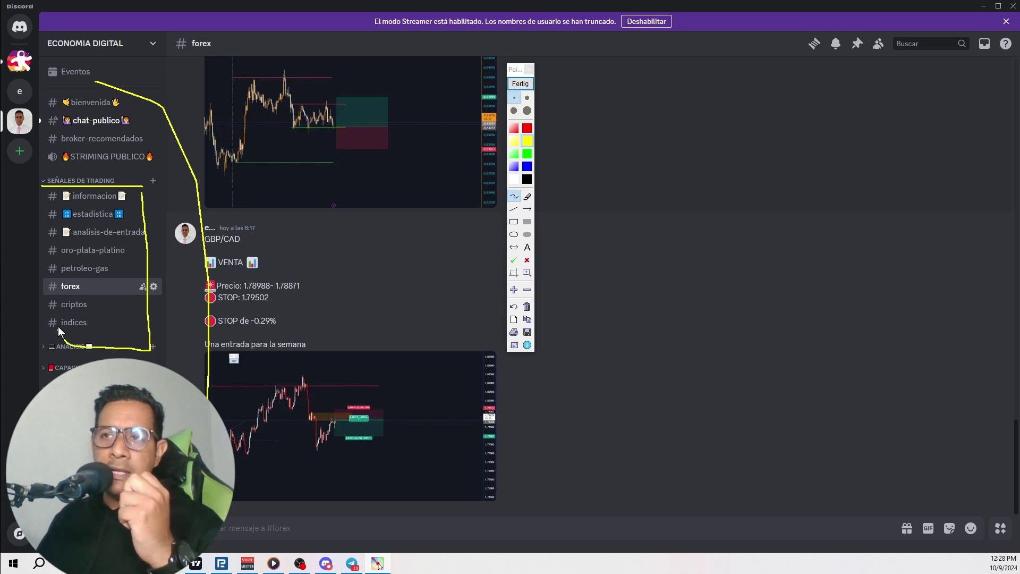
mouse_move(126, 248)
left_mouse_down()
mouse_move(140, 242)
mouse_move(125, 280)
left_mouse_up()
mouse_move(109, 301)
left_mouse_down()
mouse_move(124, 299)
mouse_move(115, 318)
left_mouse_up()
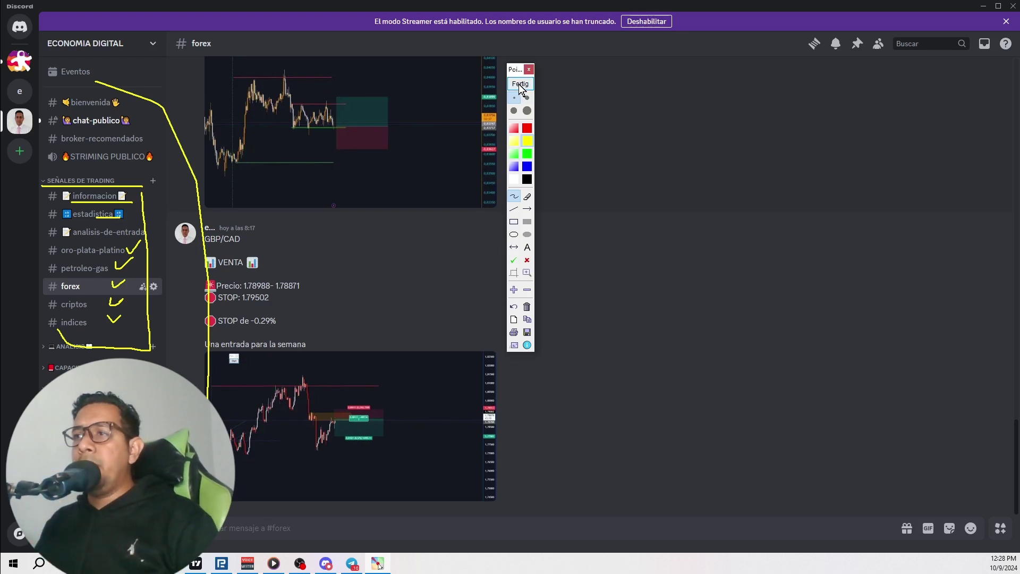
left_click(520, 85)
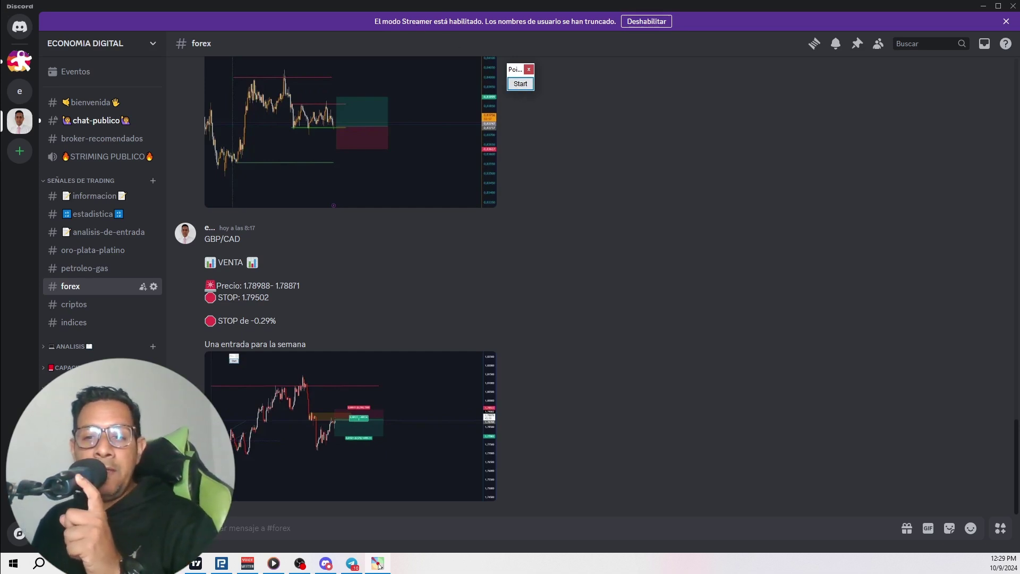
mouse_move(95, 120)
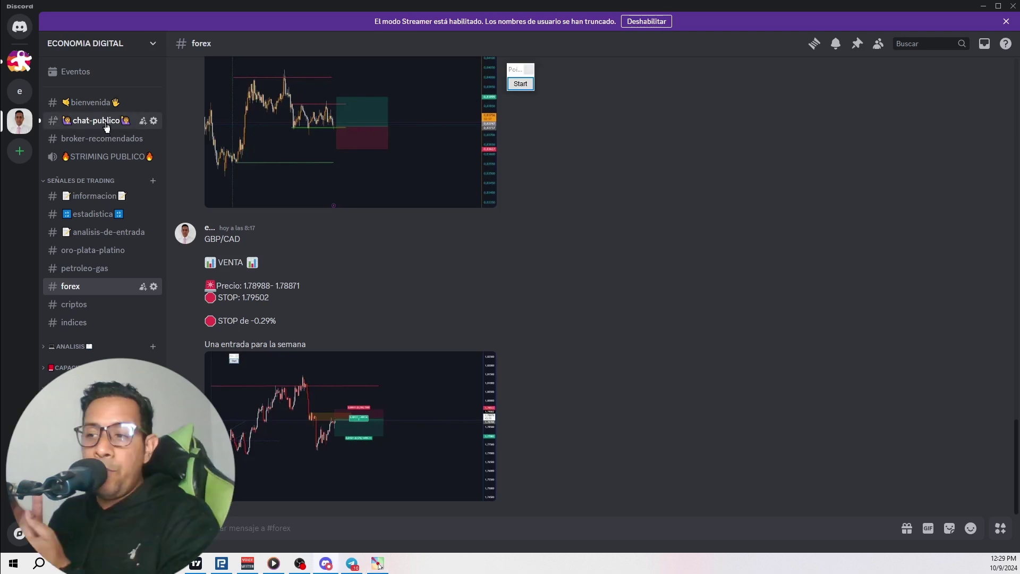
Open #chat-publico and highlight the member's question about where entry parameters appear
left_click(107, 126)
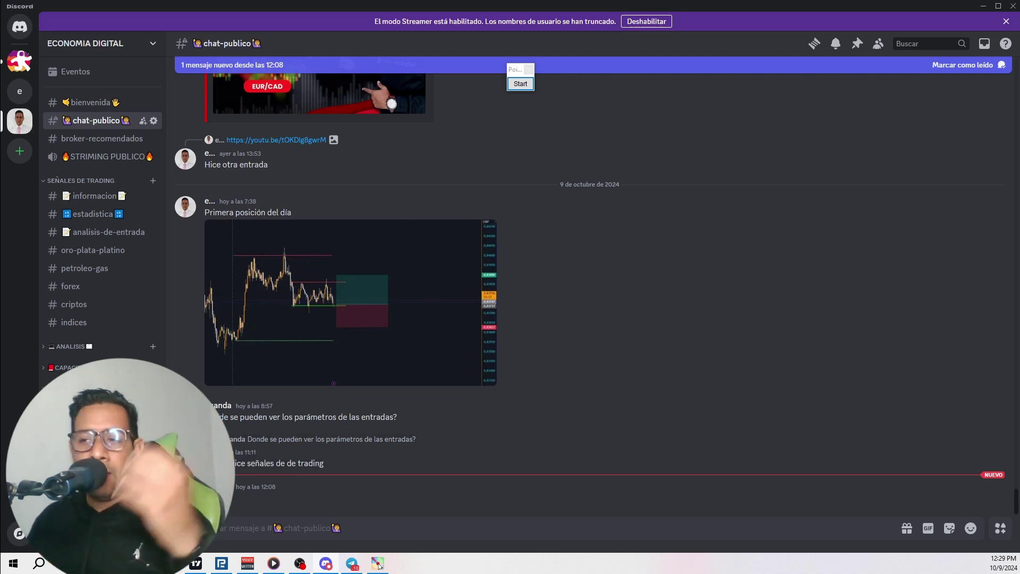
mouse_move(558, 411)
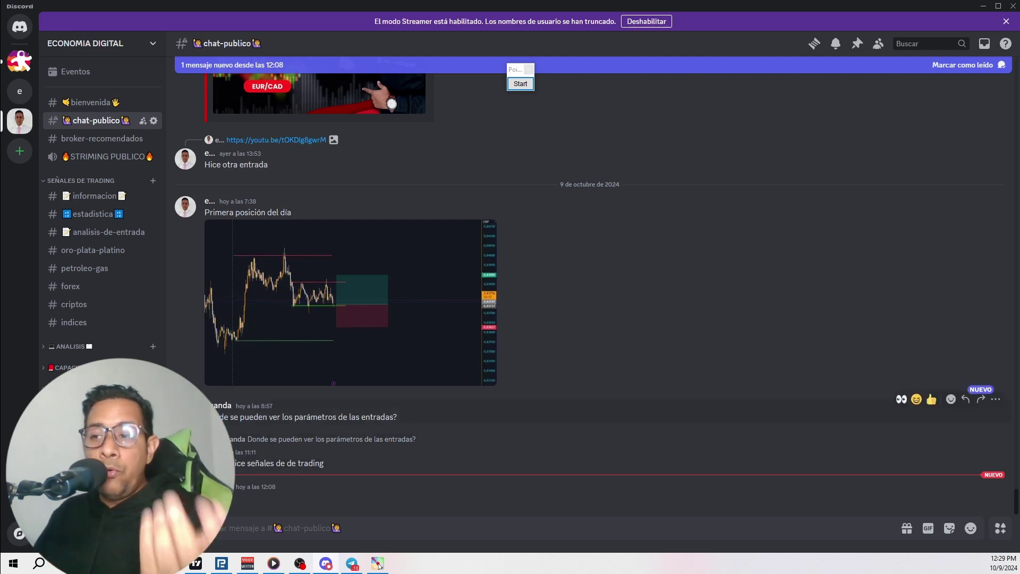
left_click_drag(218, 418, 403, 419)
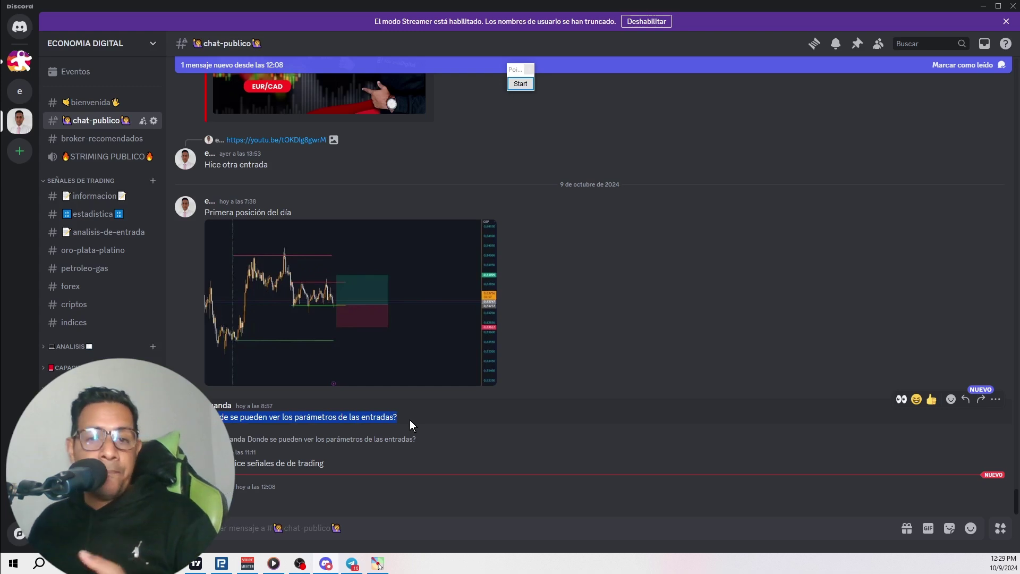